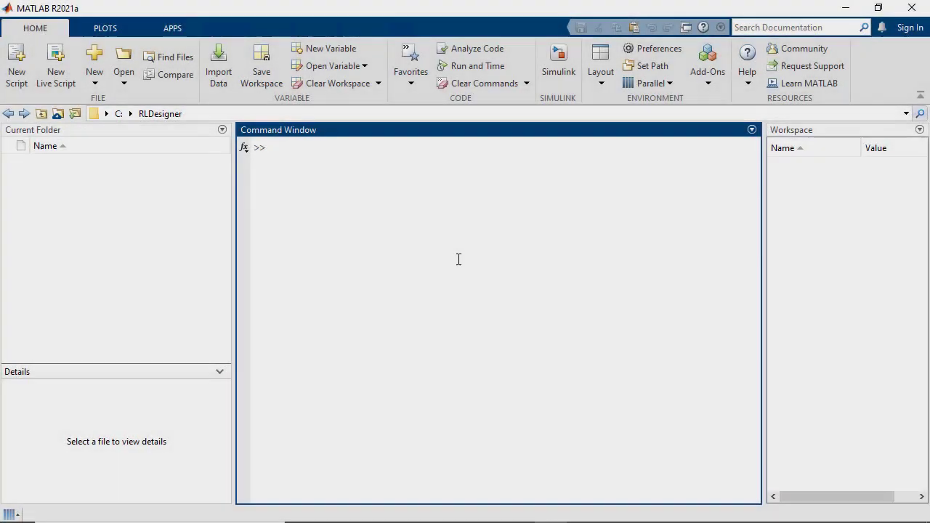
- Launch the Reinforcement Learning Designer from the Apps gallery and maximize its window
type("reinf")
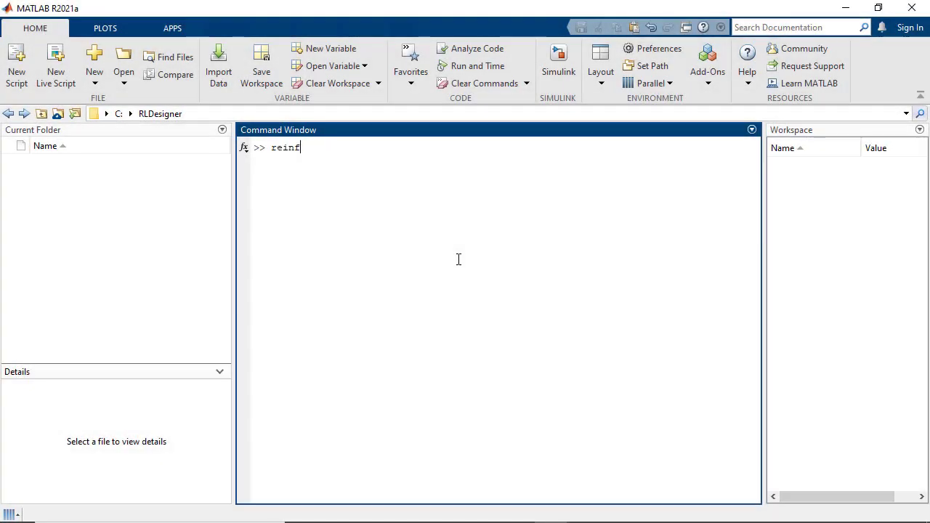
type("orcementLearningDesigner")
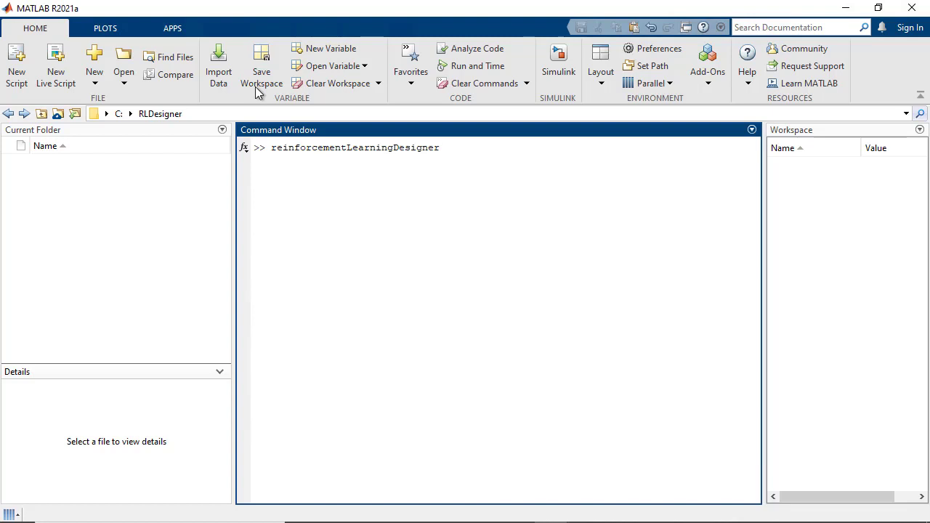
left_click(180, 28)
left_click(898, 65)
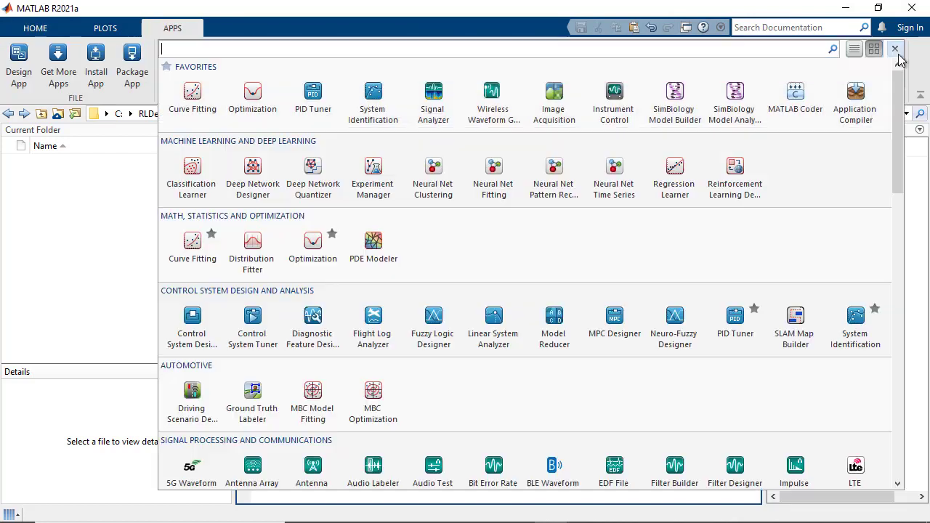
left_click(736, 163)
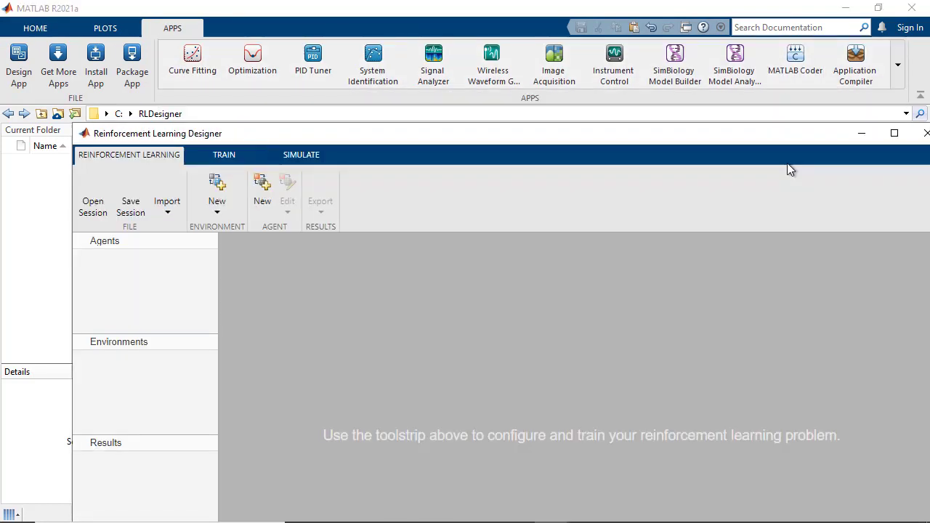
left_click(894, 131)
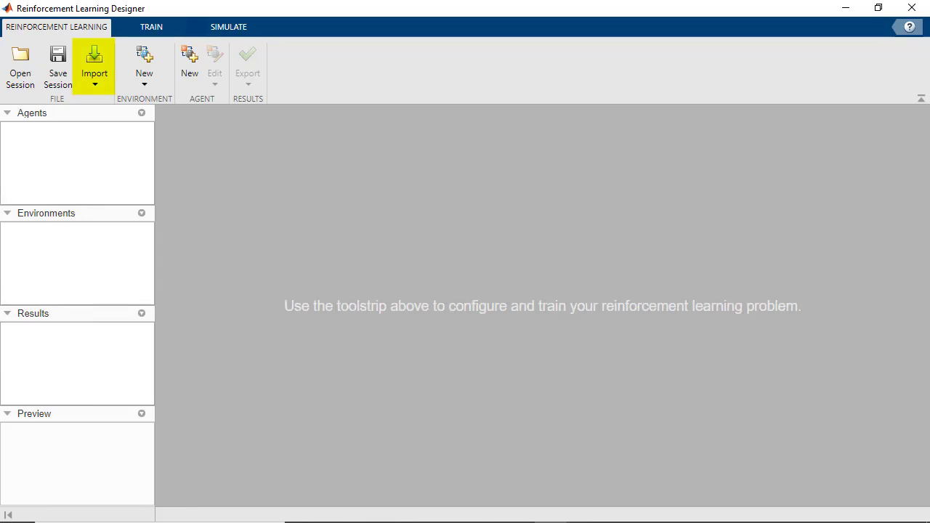
- Add the predefined Discrete_CartPole environment and import env from the workspace
left_click(148, 84)
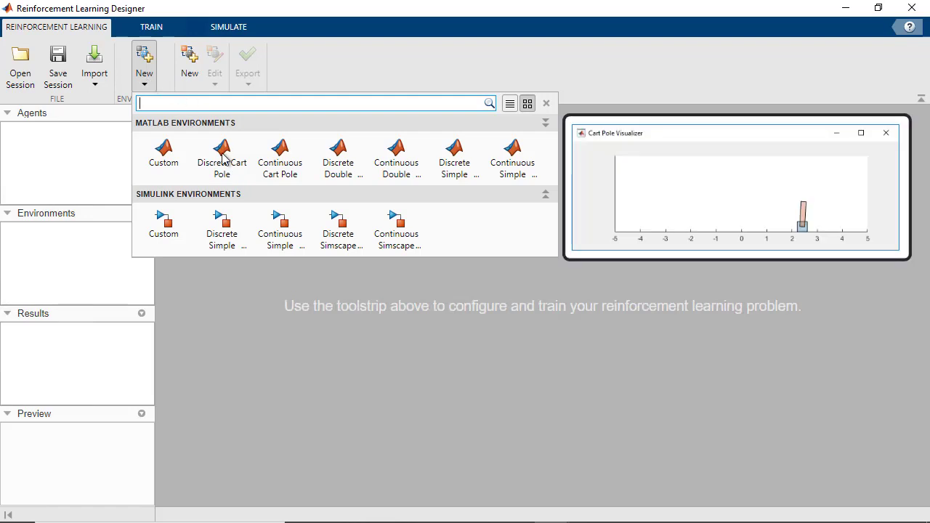
left_click(225, 157)
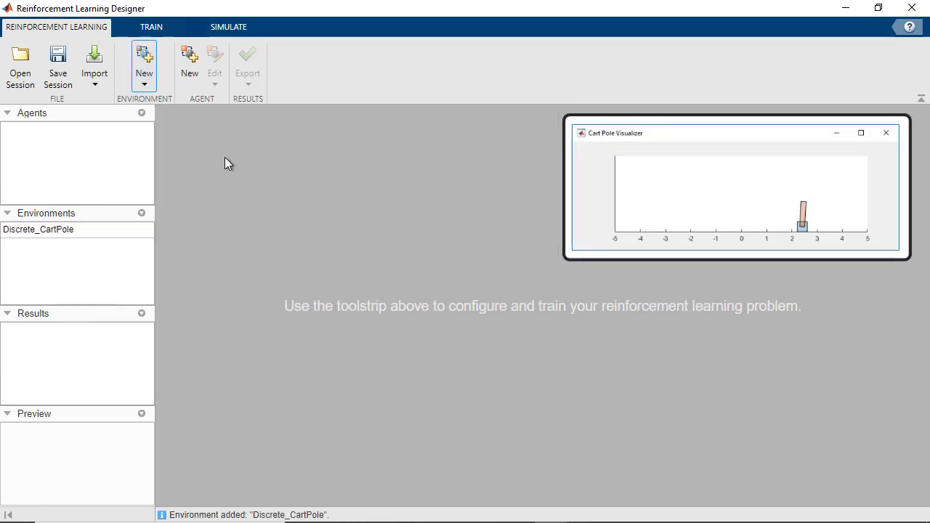
left_click(94, 79)
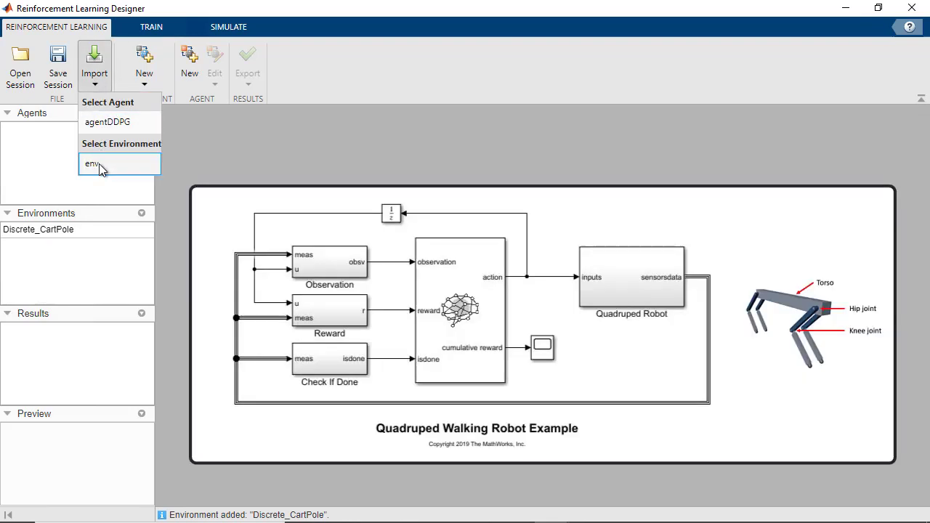
left_click(99, 164)
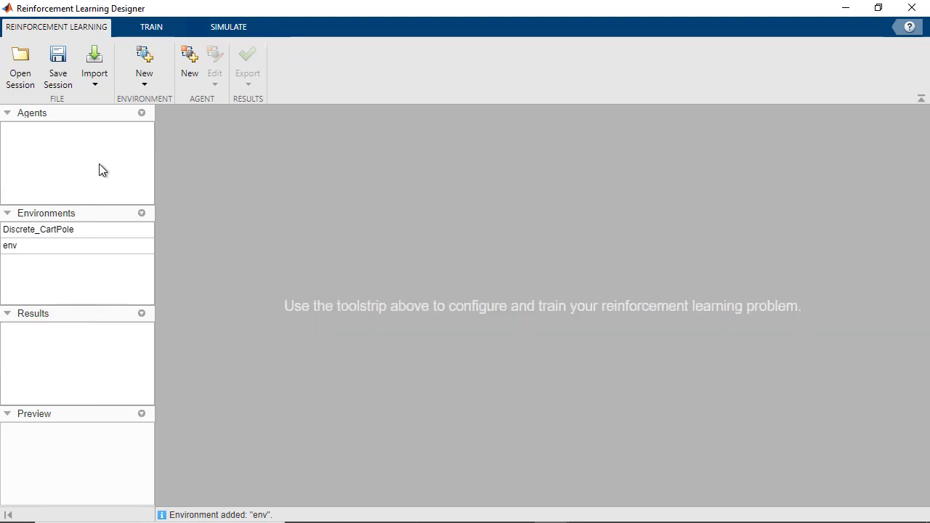
- Delete the env environment and import it again from the workspace
right_click(15, 247)
left_click(52, 256)
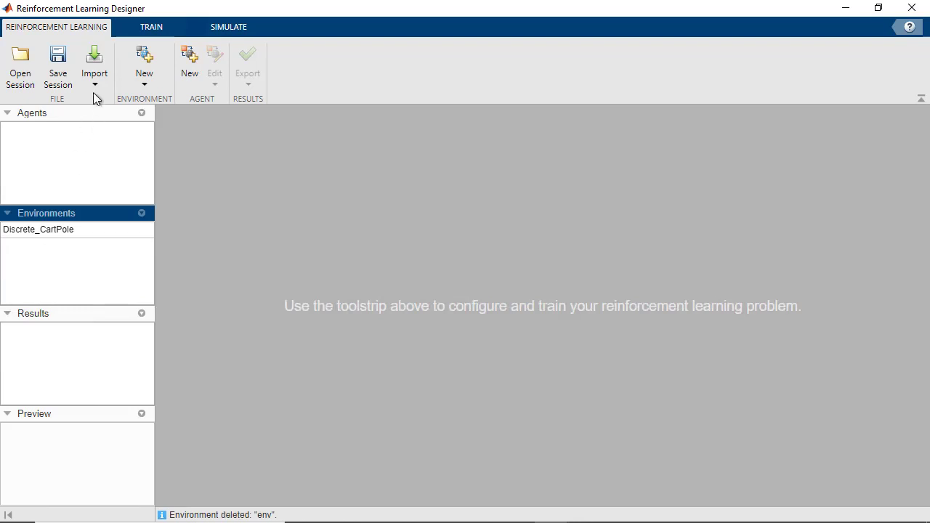
left_click(94, 91)
left_click(101, 160)
- Rename the imported environment to envQuadruped and select Discrete_CartPole
left_click(36, 243)
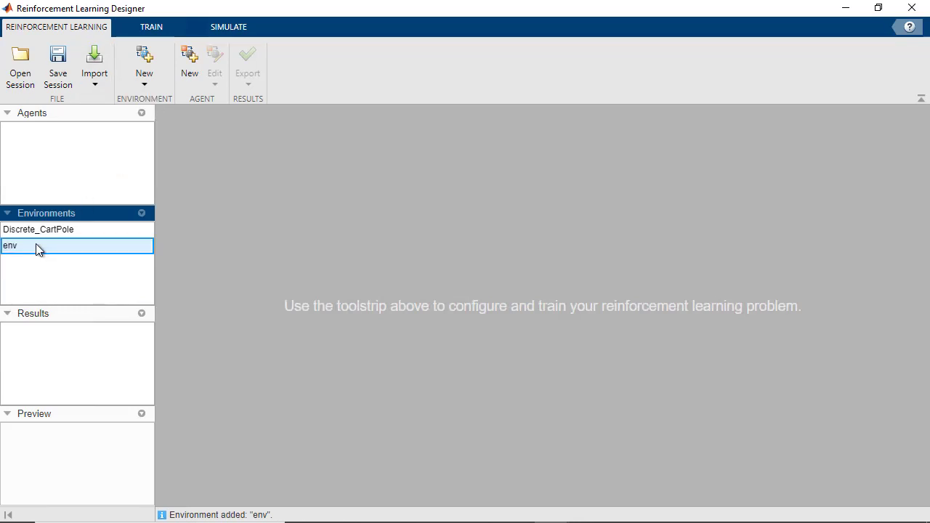
type("Q")
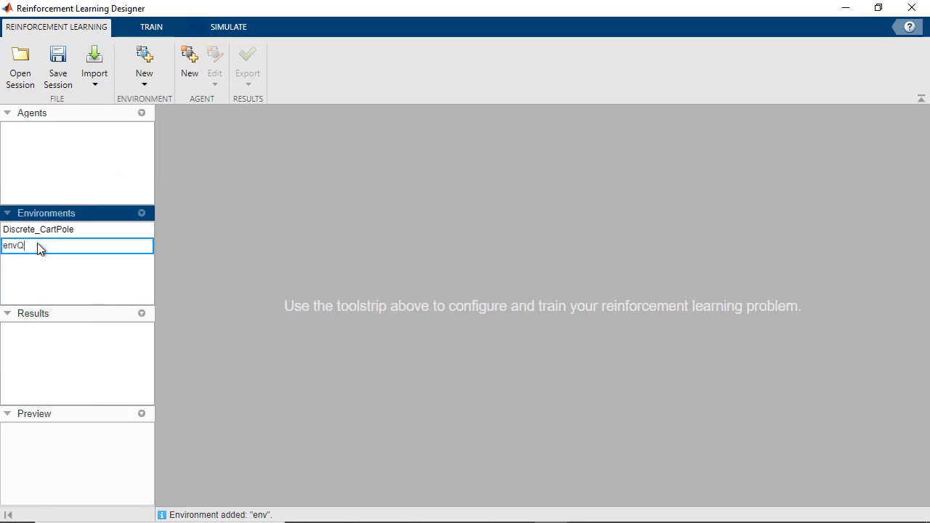
type("uadruped")
left_click(82, 287)
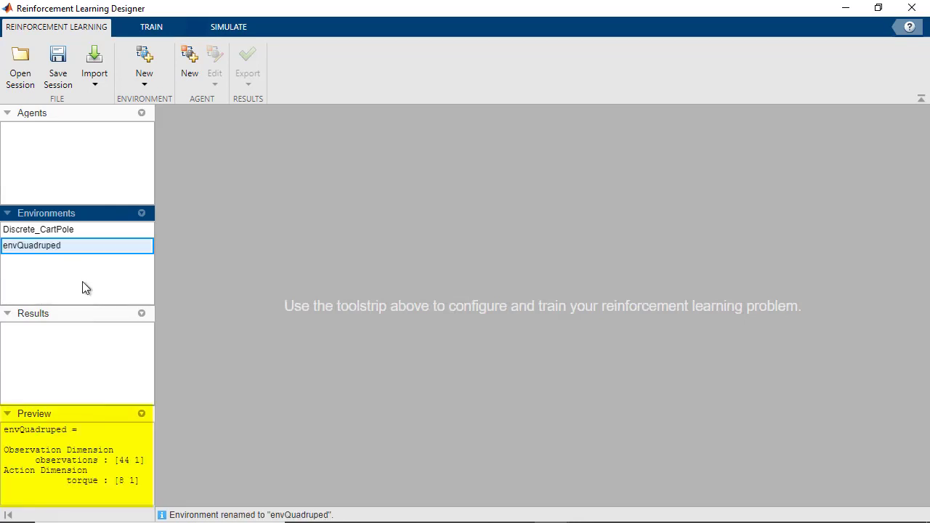
left_click(66, 230)
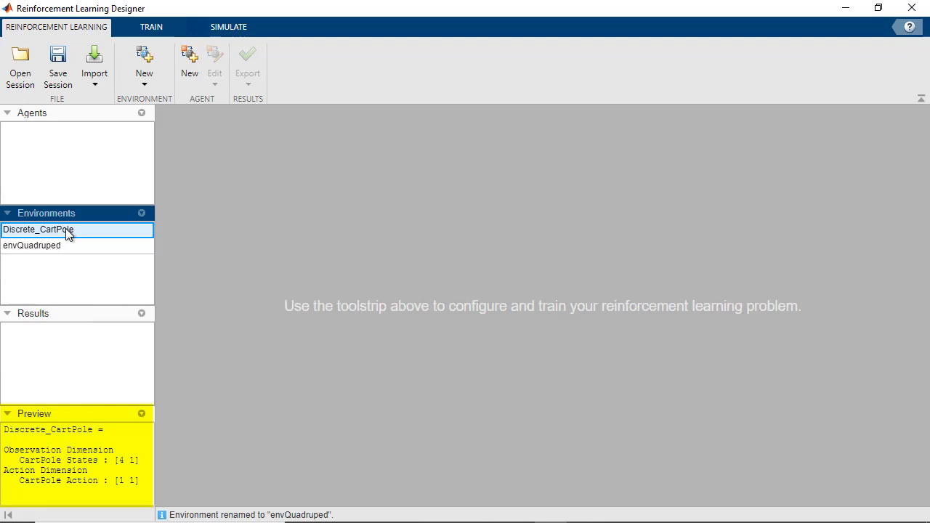
- Name the new agent agentDQN, keep Discrete_CartPole and DQN, and set 128 hidden units
left_click(192, 67)
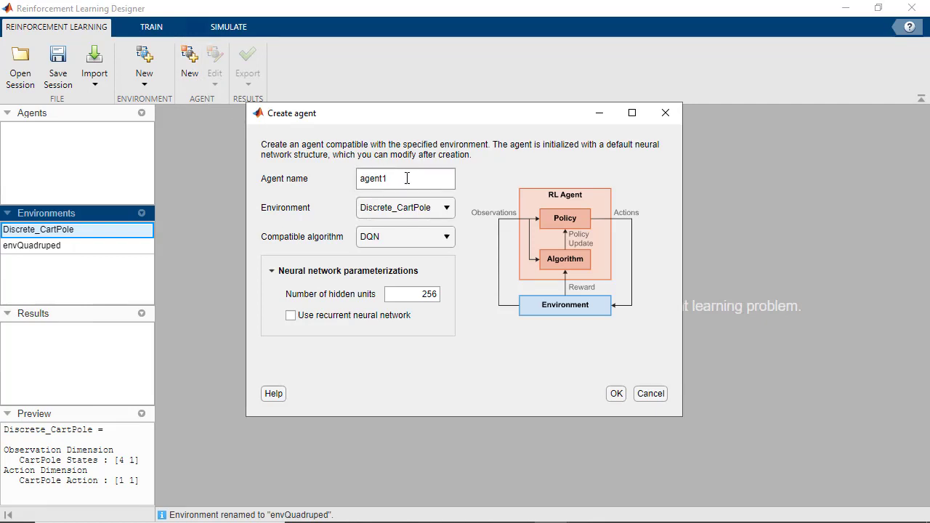
left_click(407, 178)
type("DQN")
left_click(446, 208)
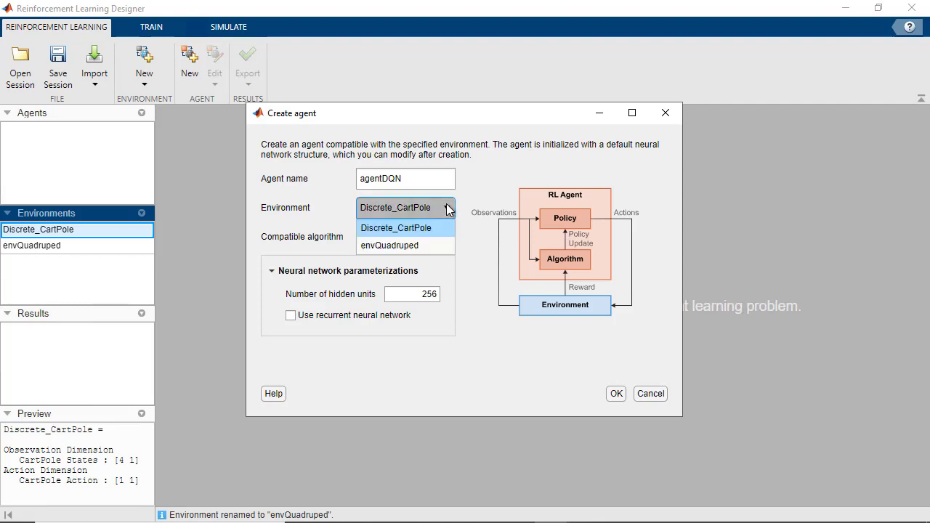
left_click(430, 228)
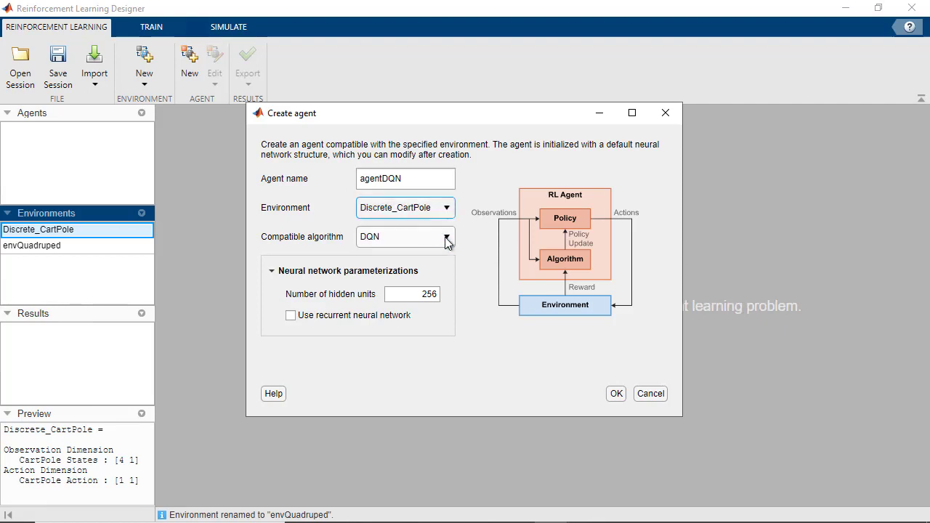
left_click(446, 237)
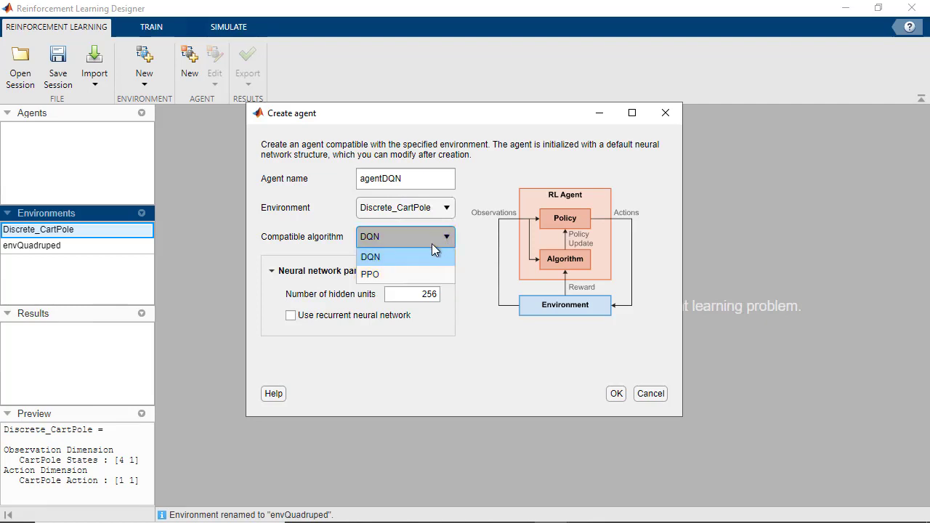
left_click(391, 258)
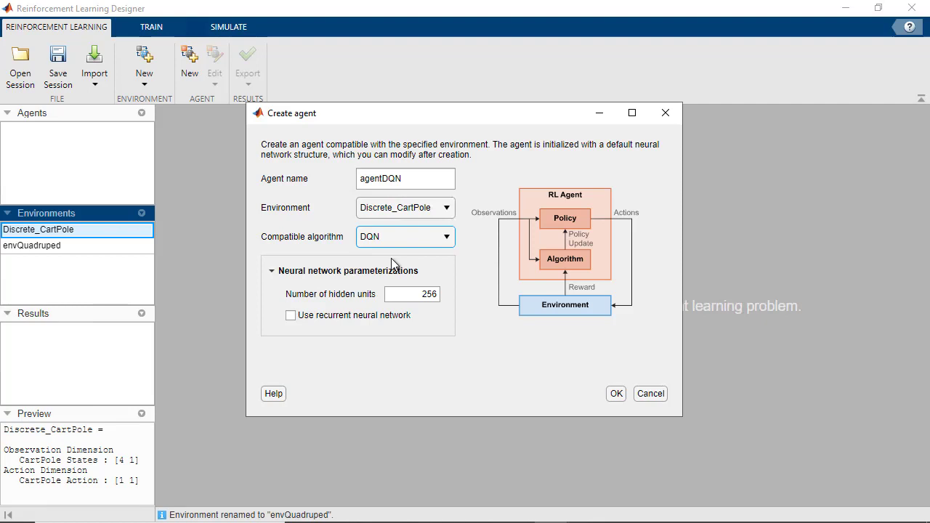
left_click(408, 294)
key("ctrl+a")
type("1")
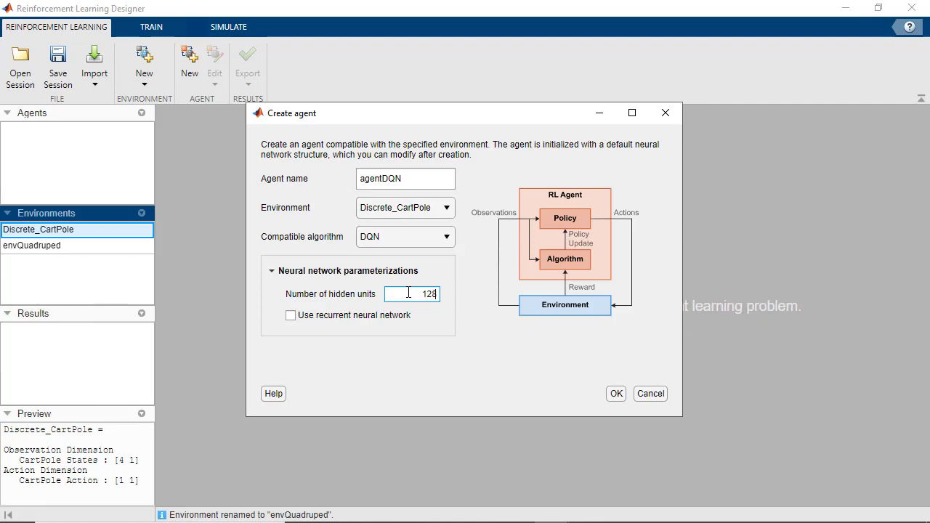
left_click(519, 352)
- Create agentDQN and set its sample time to 0.1 and critic learn rate to 0.02
left_click(613, 390)
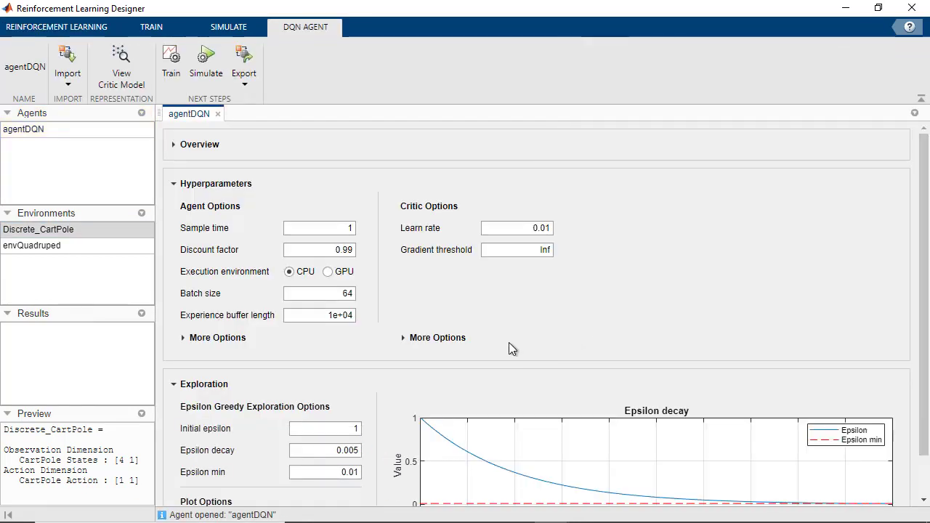
left_click(404, 337)
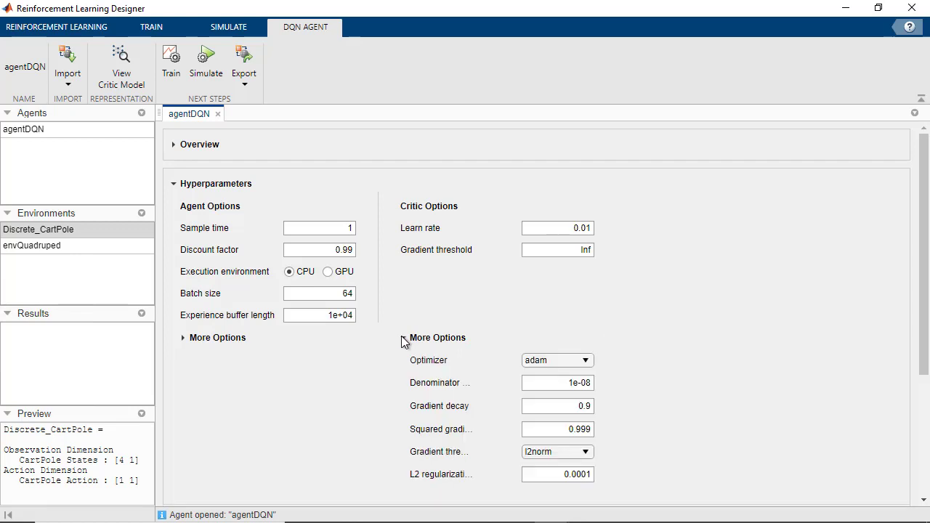
left_click(183, 343)
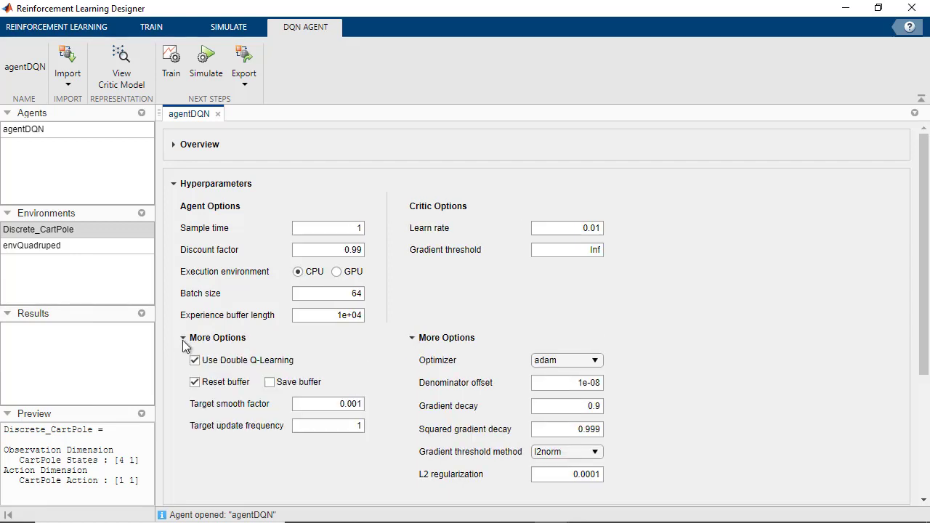
left_click(354, 228)
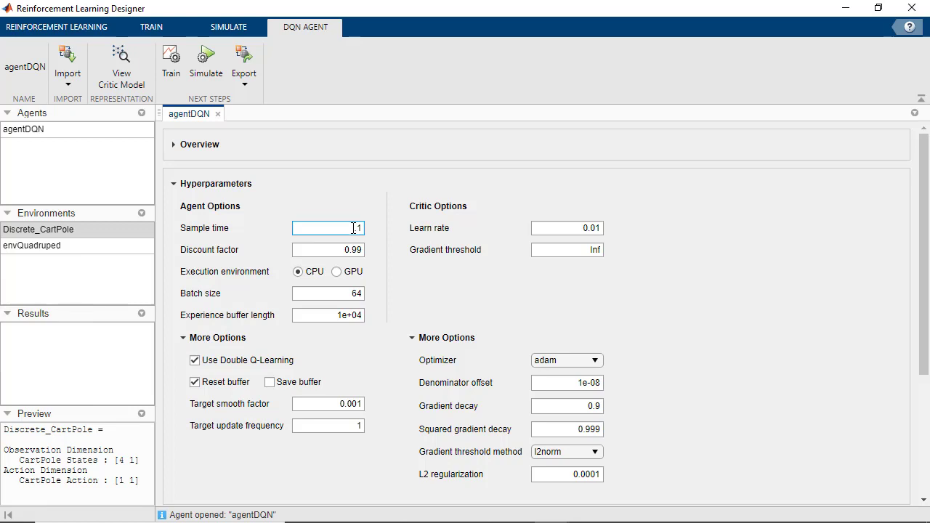
left_click(588, 228)
type("0.02")
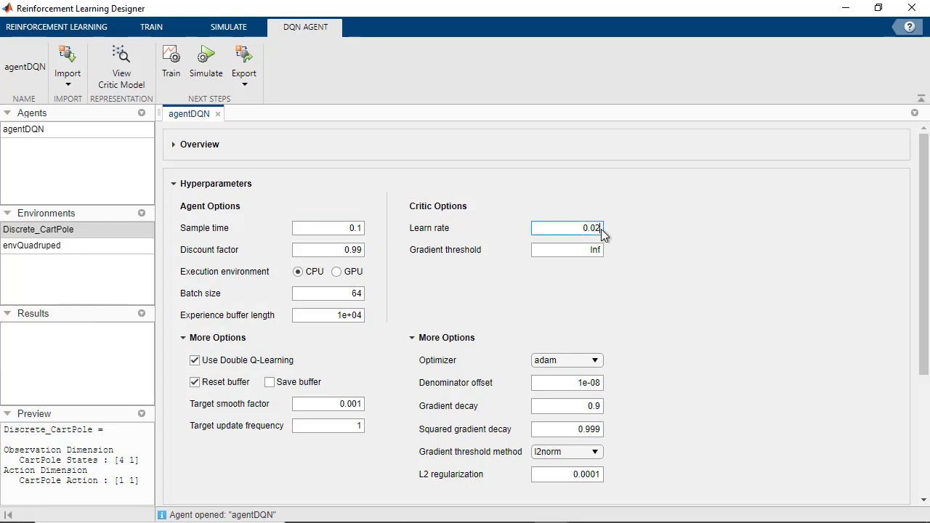
left_click(668, 308)
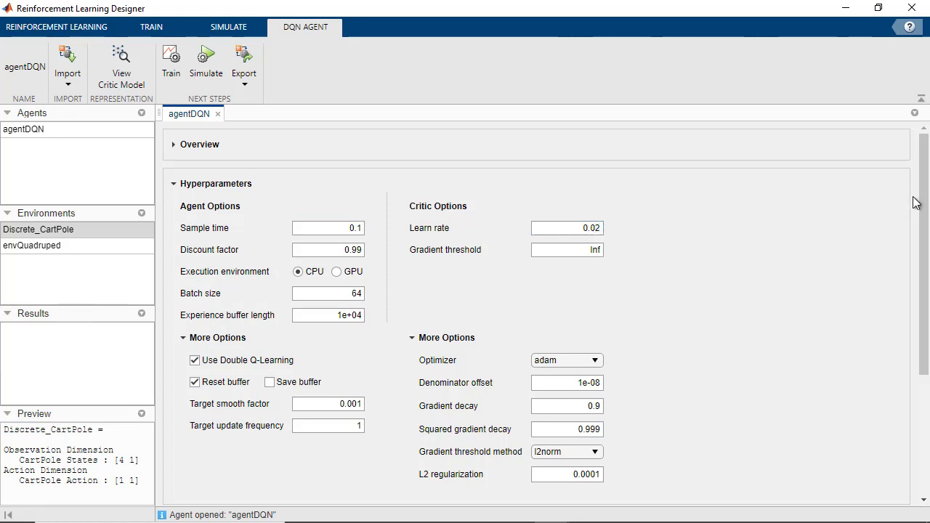
left_click_drag(923, 202, 921, 320)
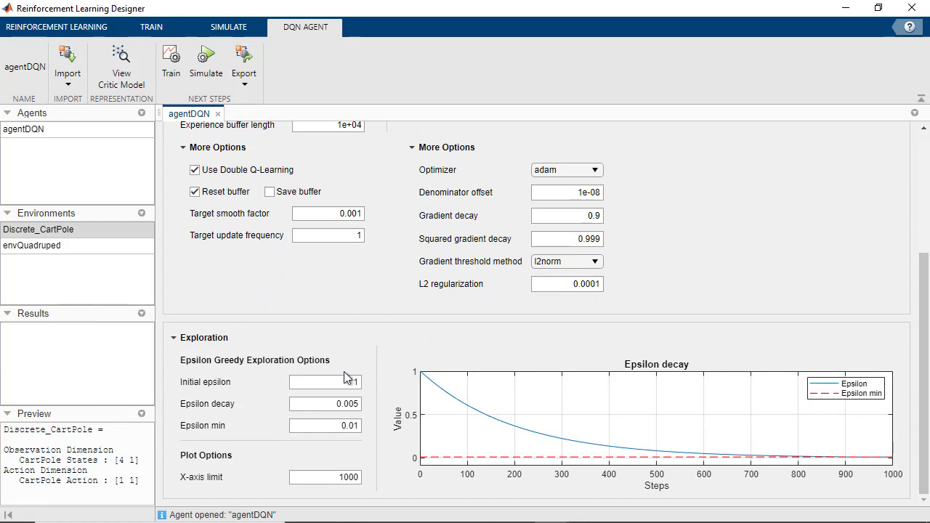
- Set the minimum epsilon to 0.1 and the epsilon decay to 0.01
left_click(342, 426)
left_click_drag(357, 426, 372, 430)
type("0.1")
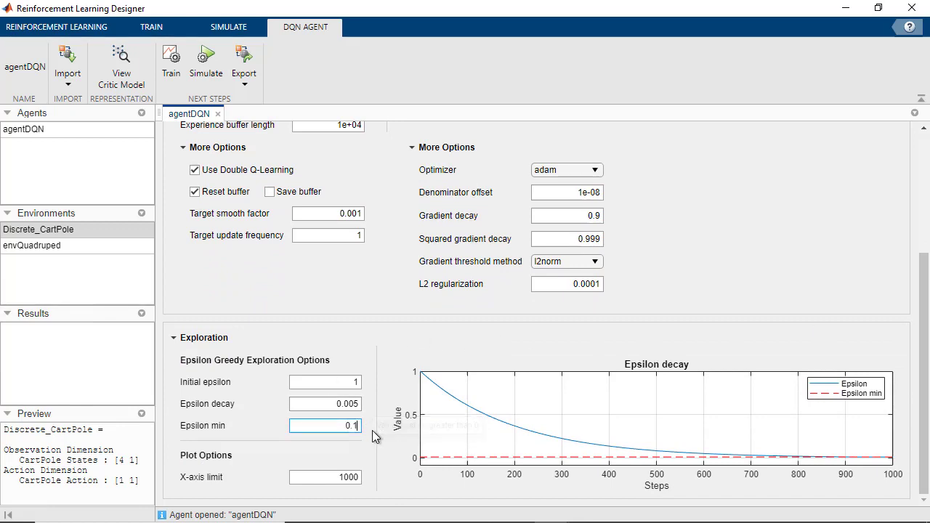
key("Return")
left_click(346, 404)
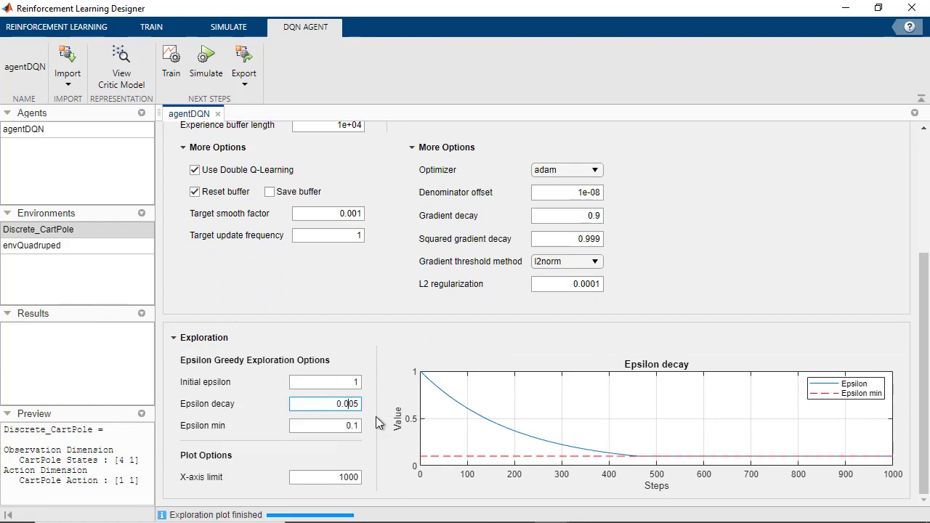
key("Delete")
key("Delete")
type("1")
key("Return")
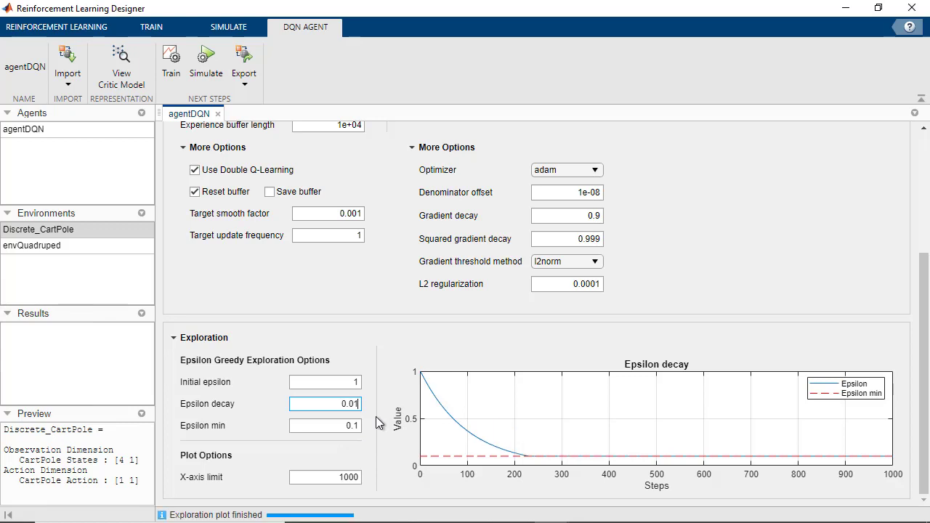
- Inspect the default critic network's layers in the network analyzer
left_click(752, 212)
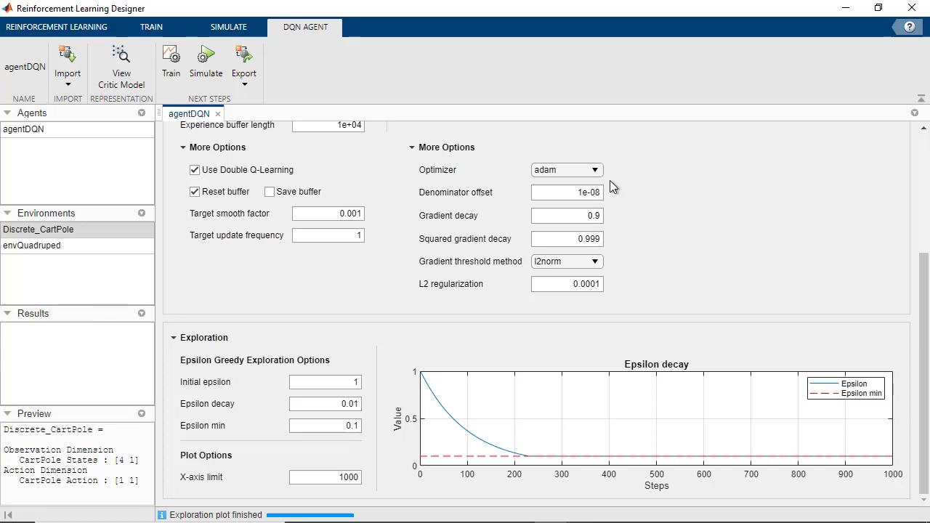
left_click(127, 70)
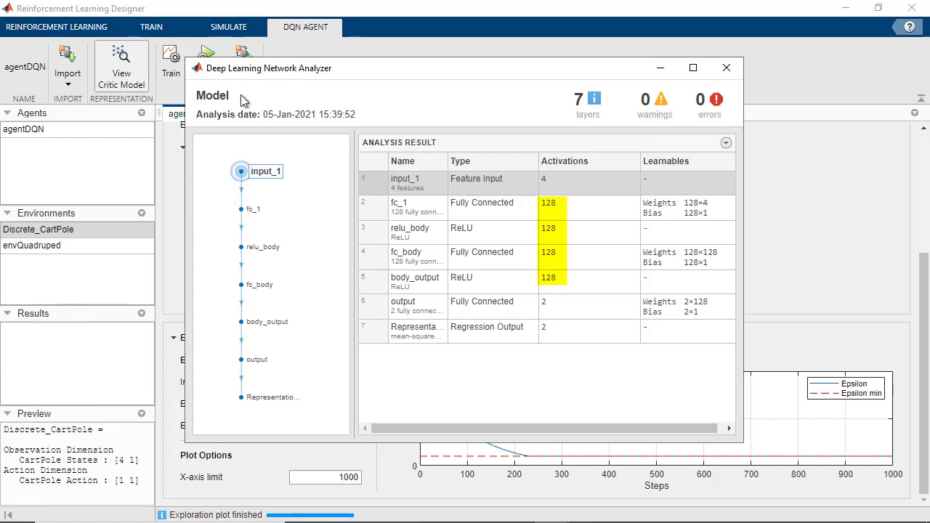
left_click(726, 68)
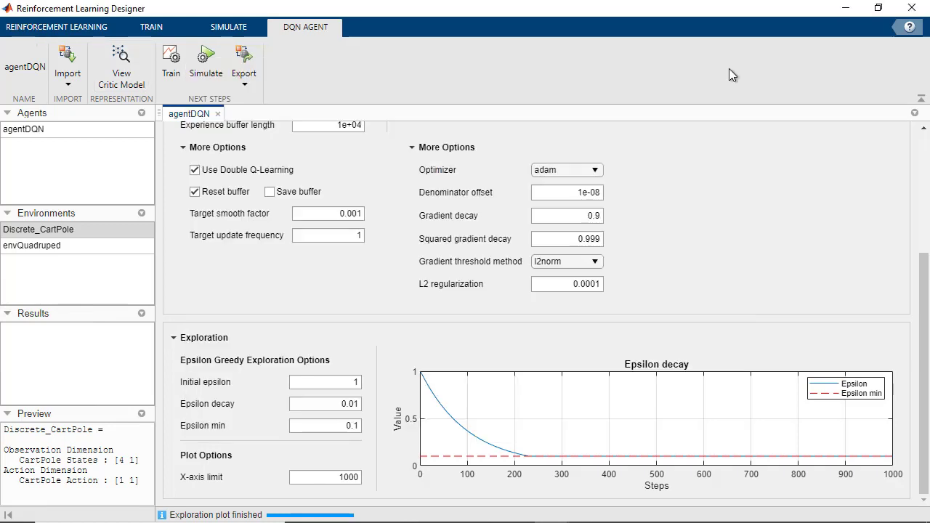
- Import agentDQN_criticNetwork as the critic and confirm its 256-unit hidden layers
left_click(69, 84)
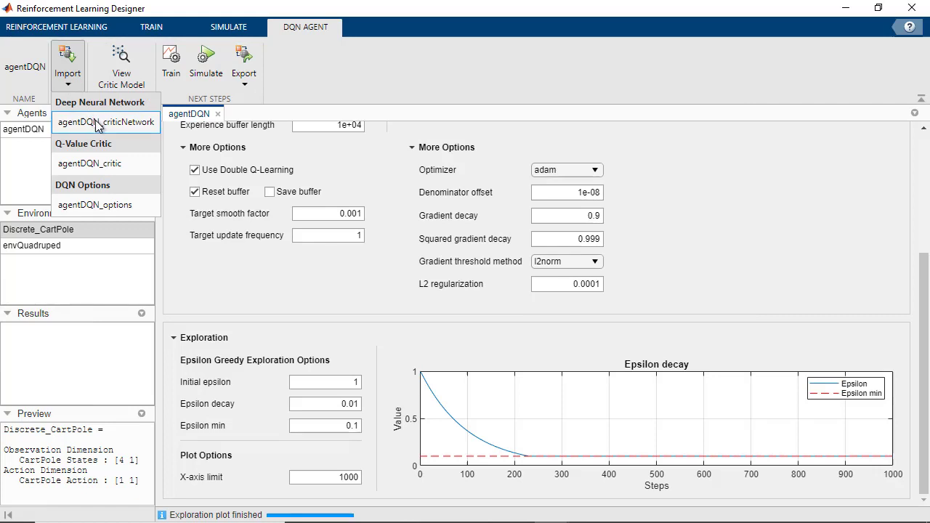
left_click(95, 120)
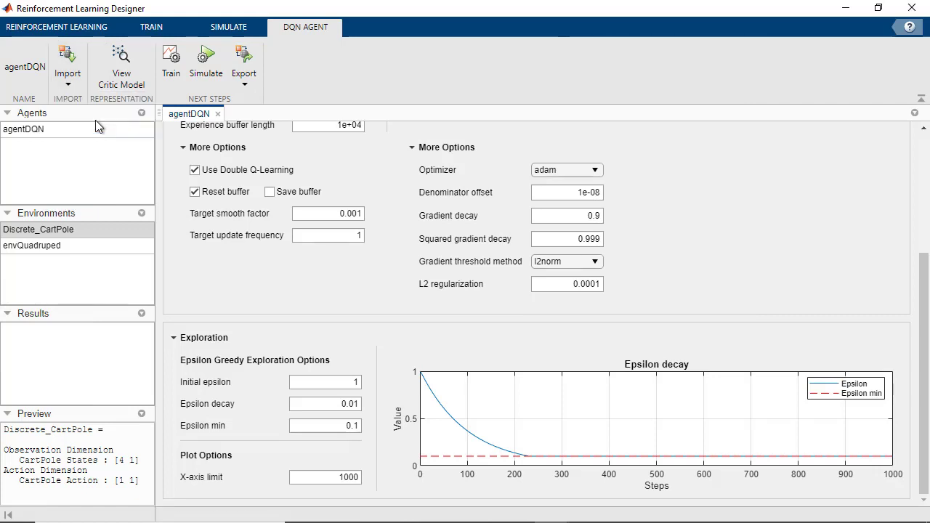
left_click(121, 73)
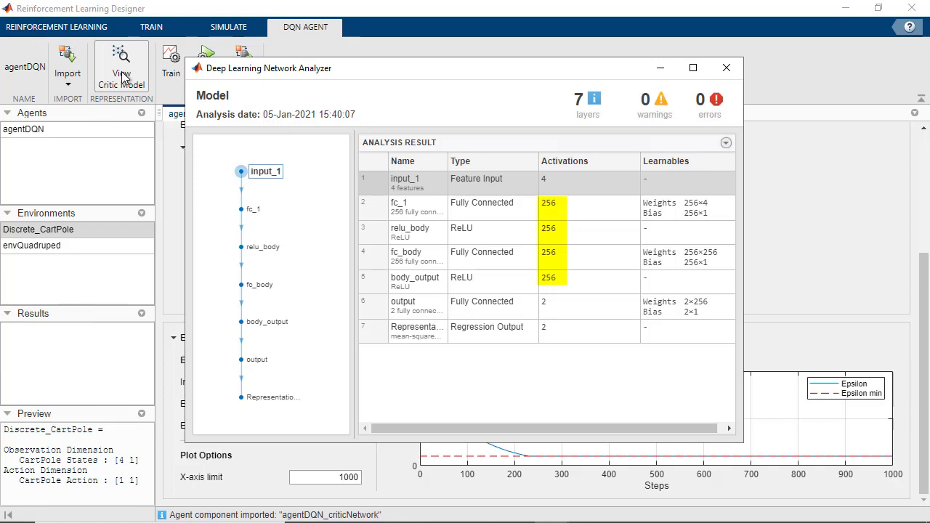
left_click(726, 67)
left_click(68, 79)
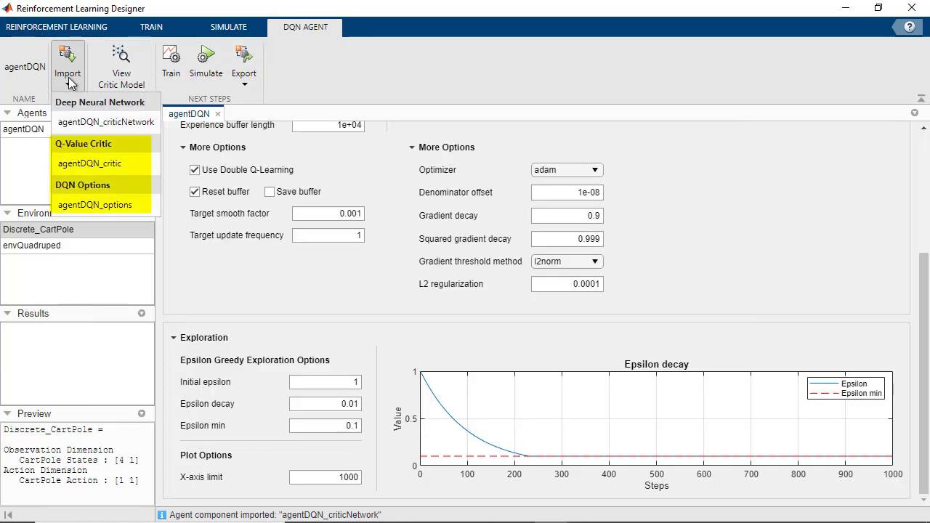
left_click(327, 98)
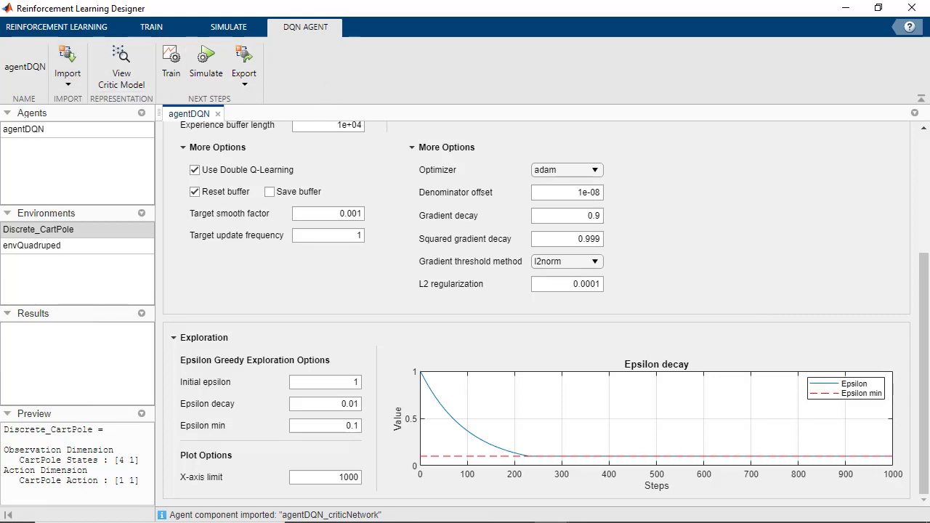
- Set Max Episodes to 1000 and turn on Use Parallel for agentDQN training
left_click(171, 64)
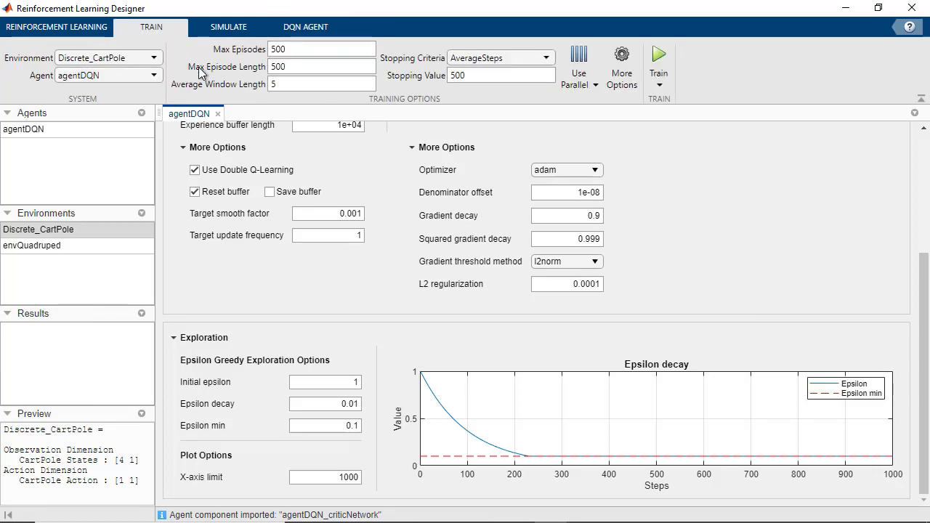
left_click(291, 50)
type("1000")
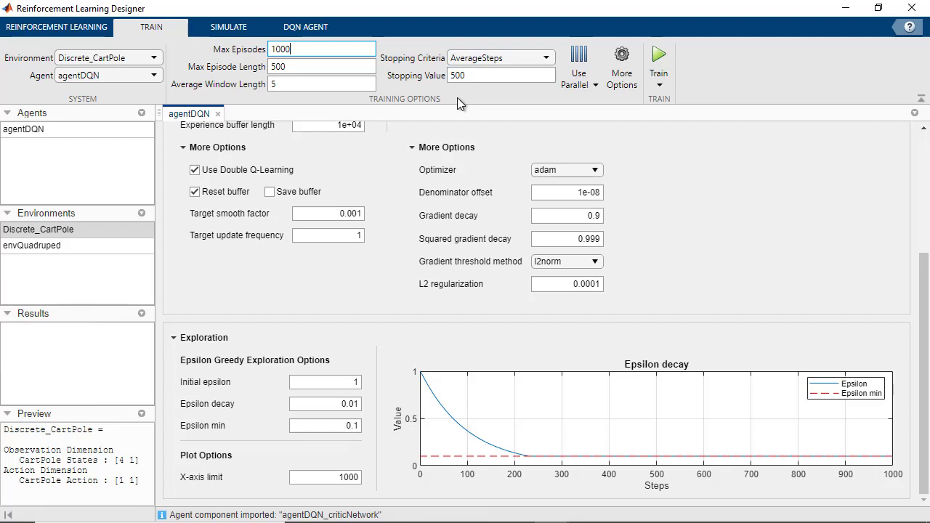
left_click(585, 64)
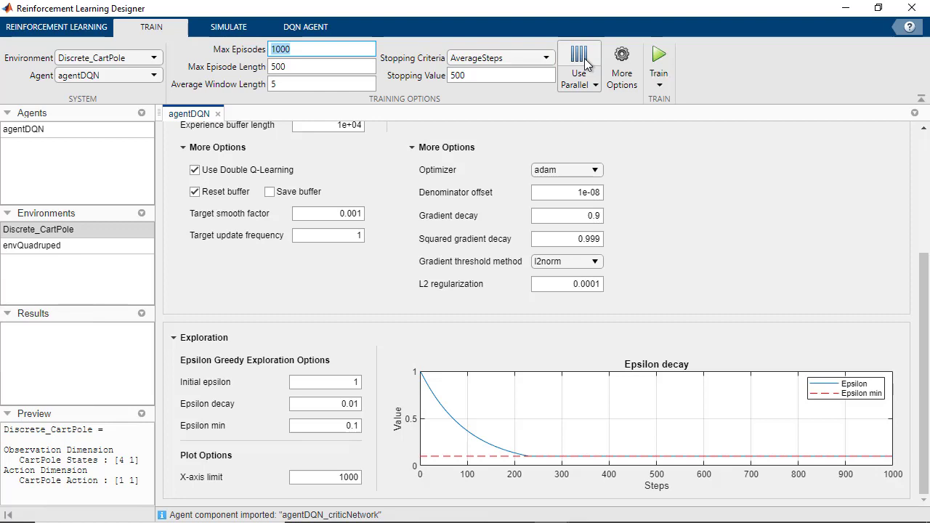
left_click(595, 85)
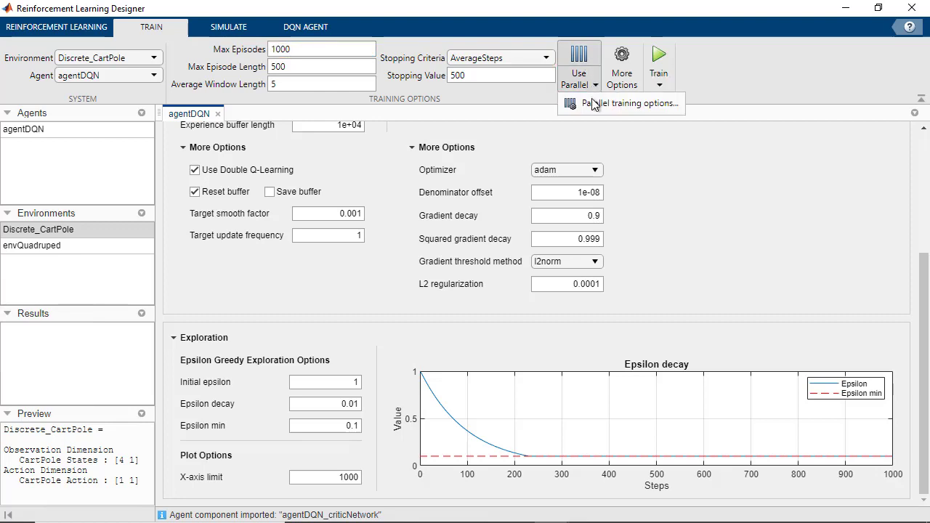
left_click(594, 103)
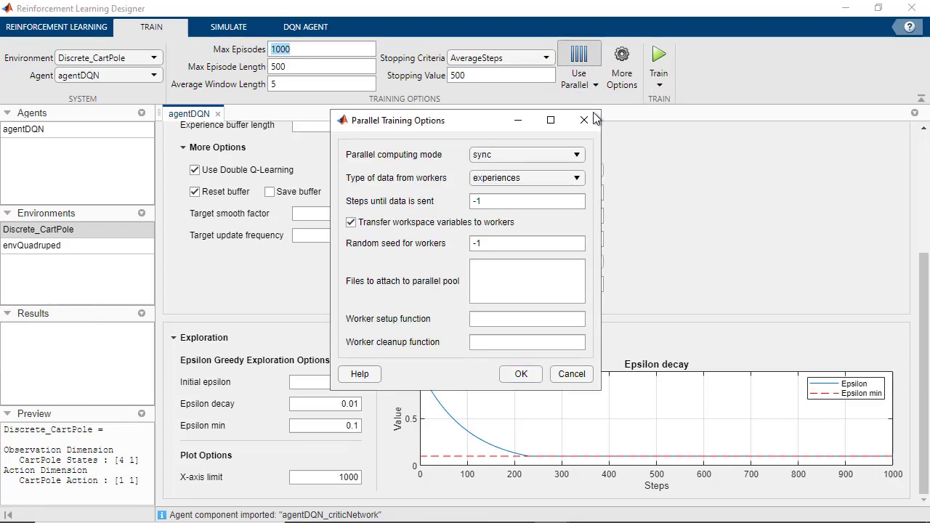
left_click(578, 155)
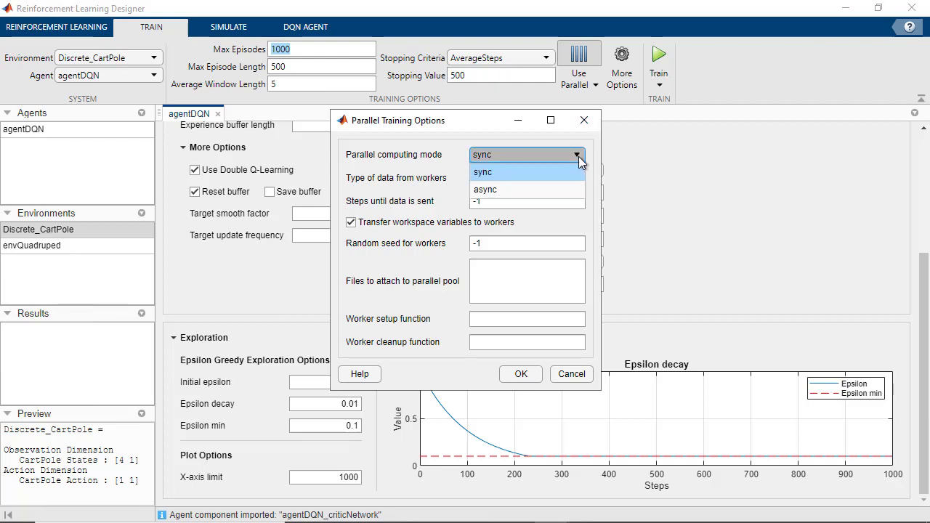
left_click(578, 155)
left_click(579, 179)
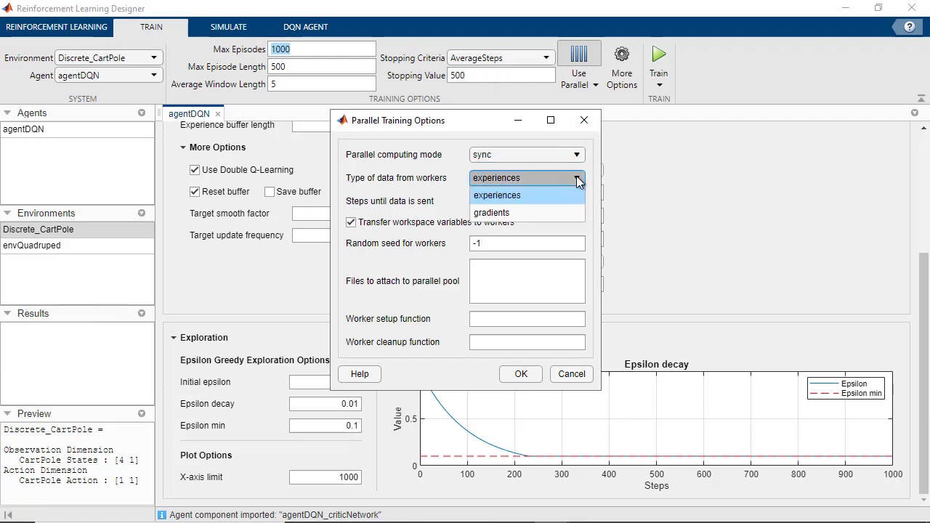
left_click(578, 180)
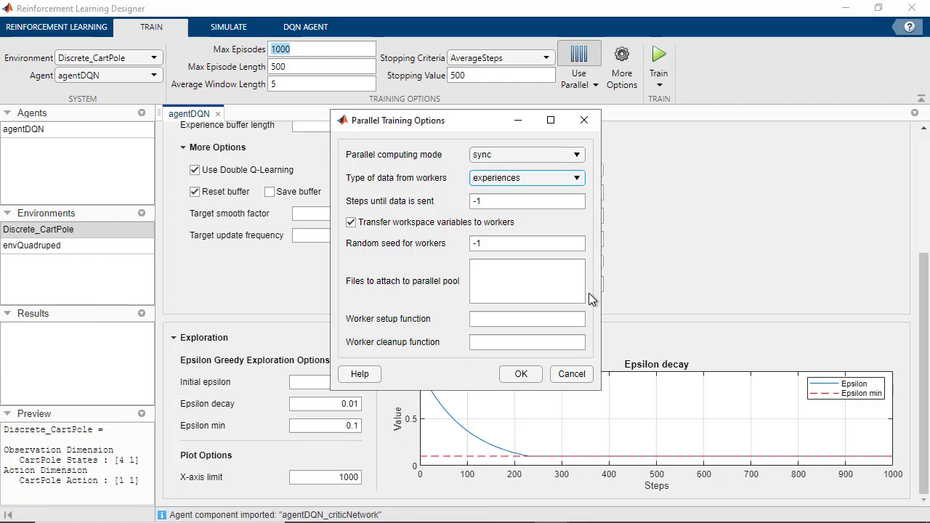
left_click(520, 374)
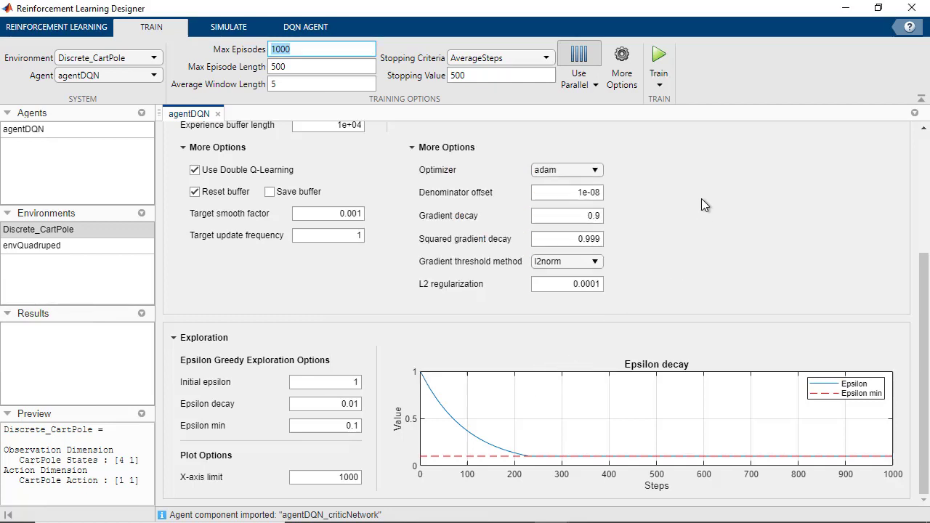
- Generate the mytrain training function in the Editor, then minimize the Editor
left_click(659, 86)
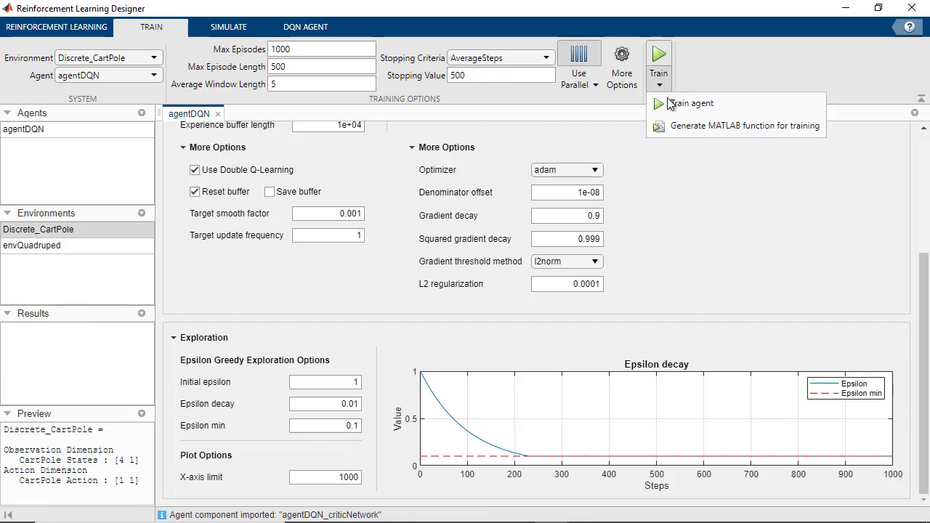
left_click(690, 124)
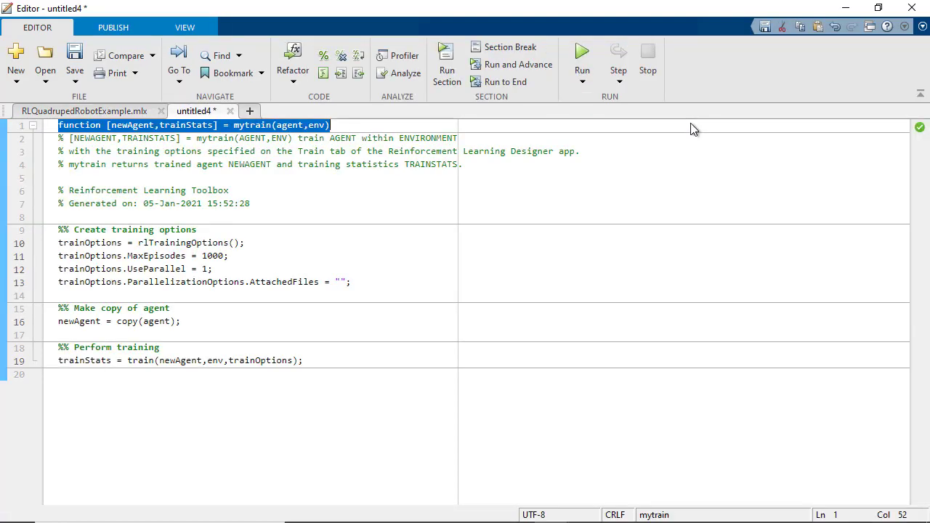
left_click(846, 9)
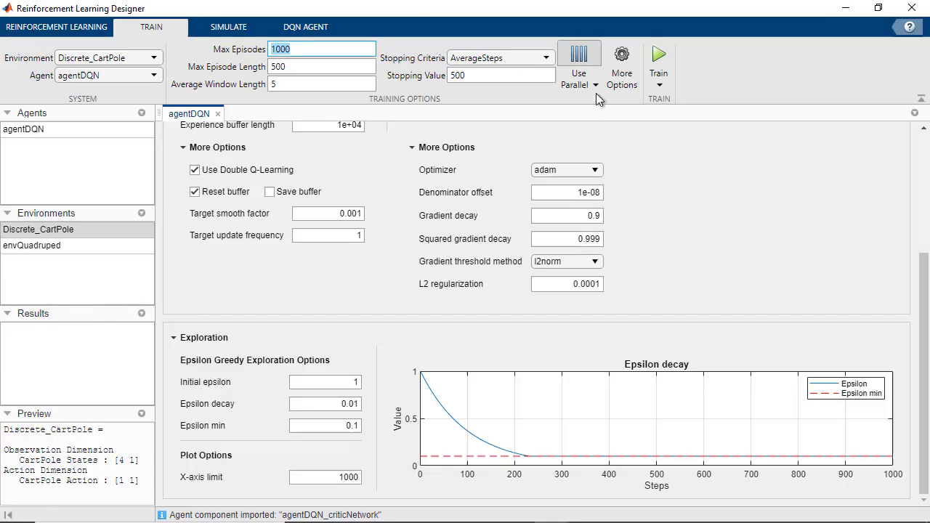
- Train agentDQN on Discrete_CartPole, stop it at episode 34, and accept the results
left_click(658, 57)
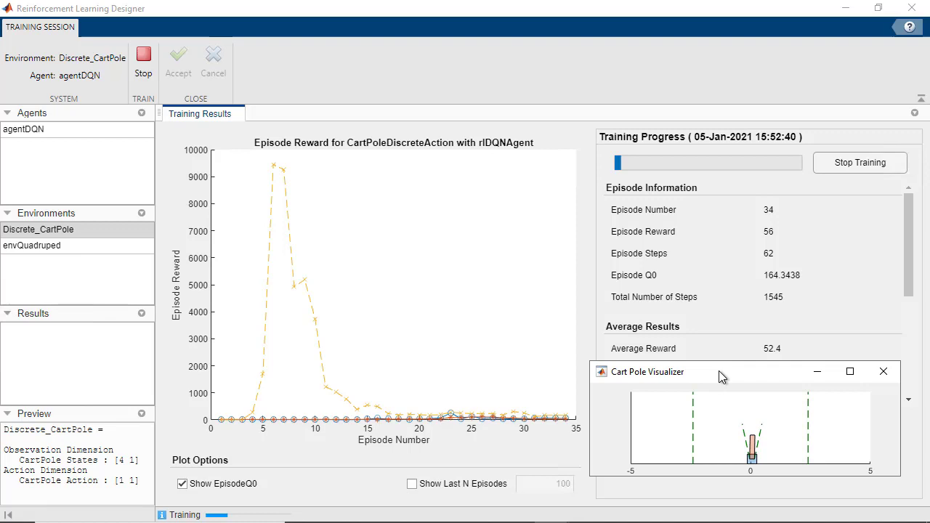
mouse_move(392, 284)
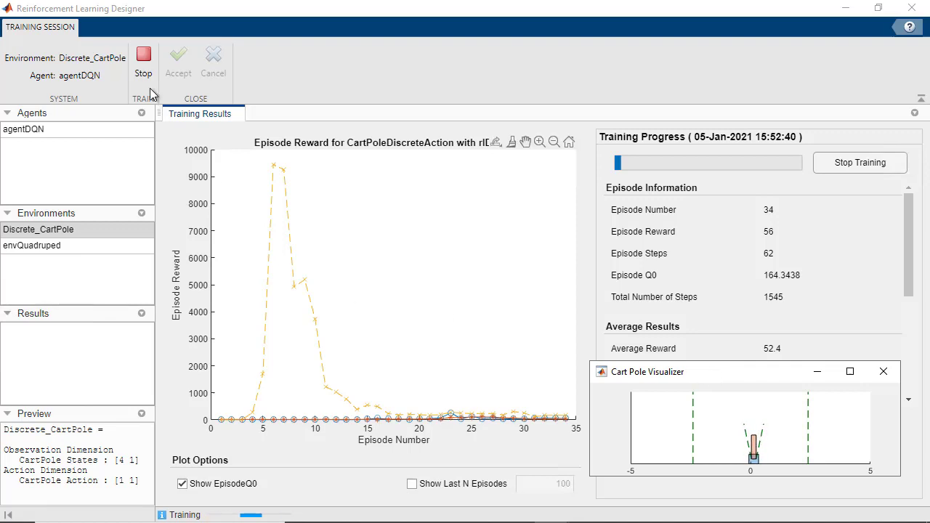
left_click(142, 74)
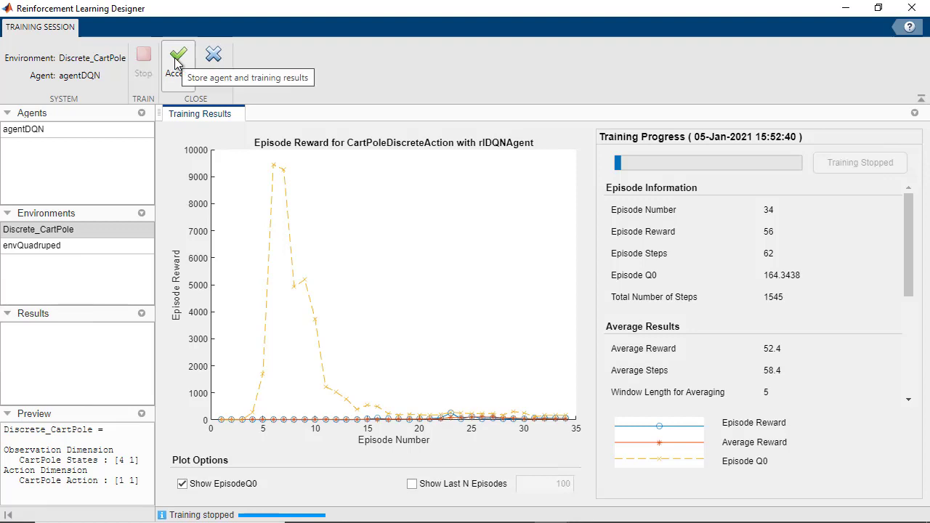
left_click(176, 63)
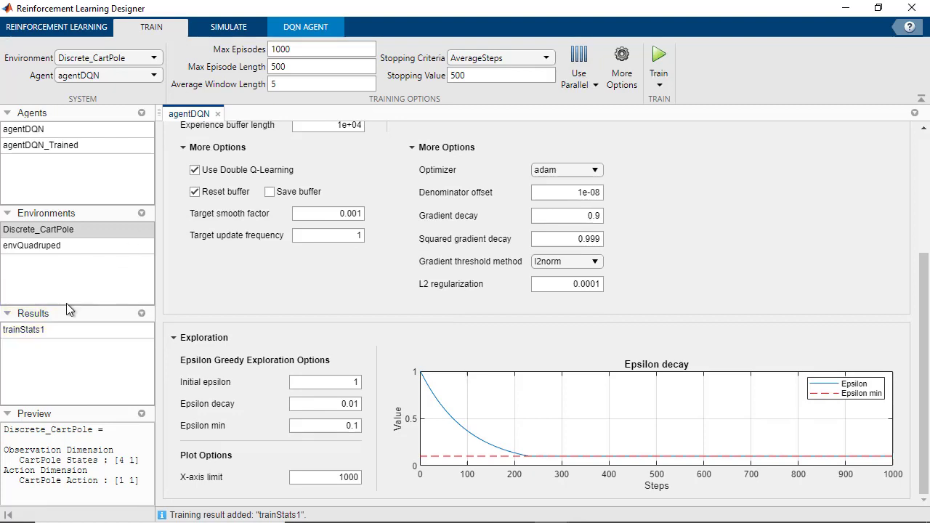
- Open trainStats1 to view its episode reward plot
left_click(34, 331)
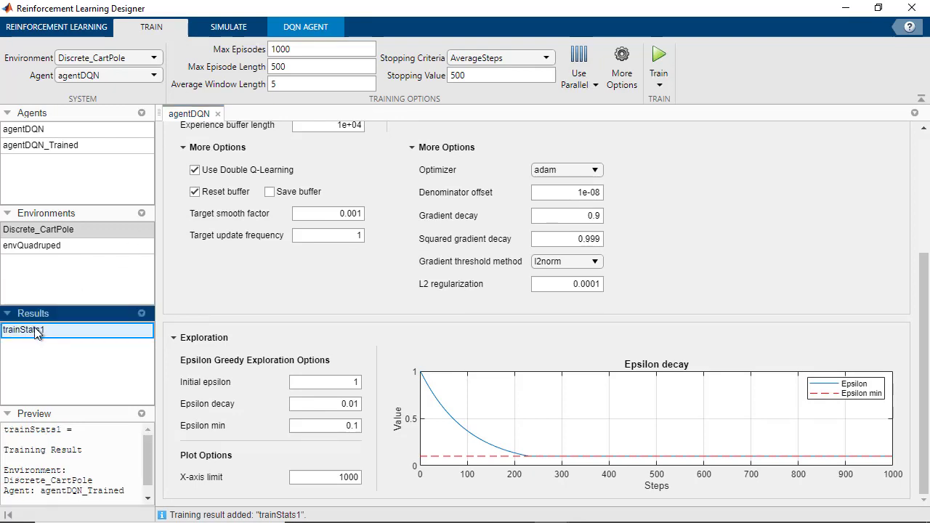
double_click(34, 330)
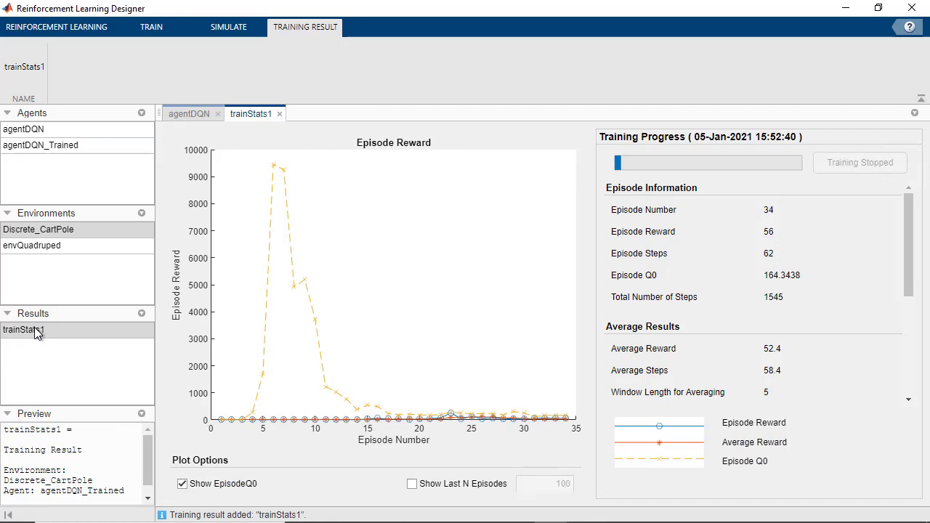
left_click(234, 29)
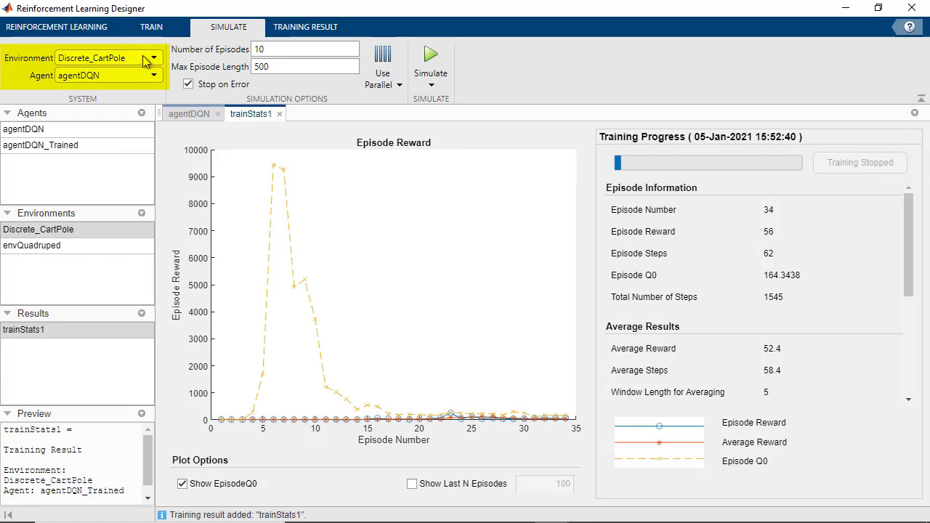
- Import agentDDPG and open its overview showing 44 continuous observations and 8 torque actions
left_click(83, 31)
left_click(94, 76)
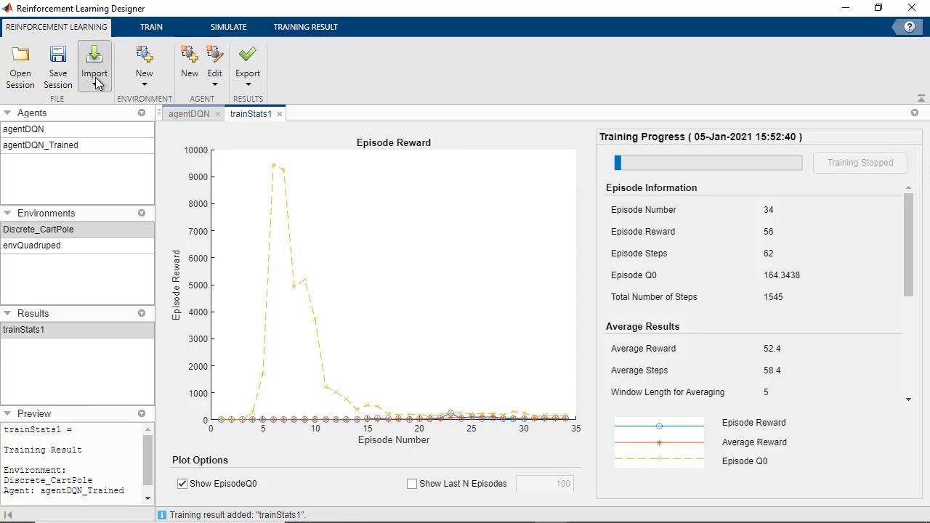
left_click(114, 123)
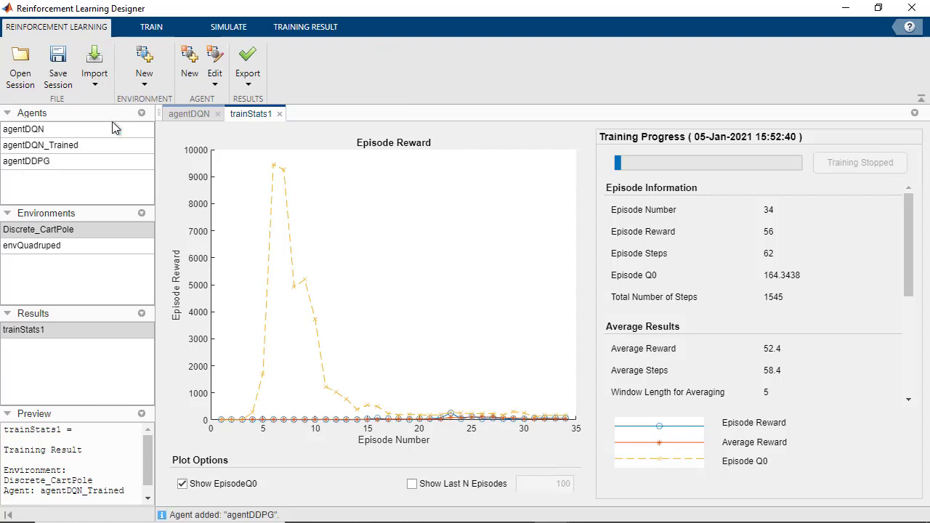
double_click(34, 161)
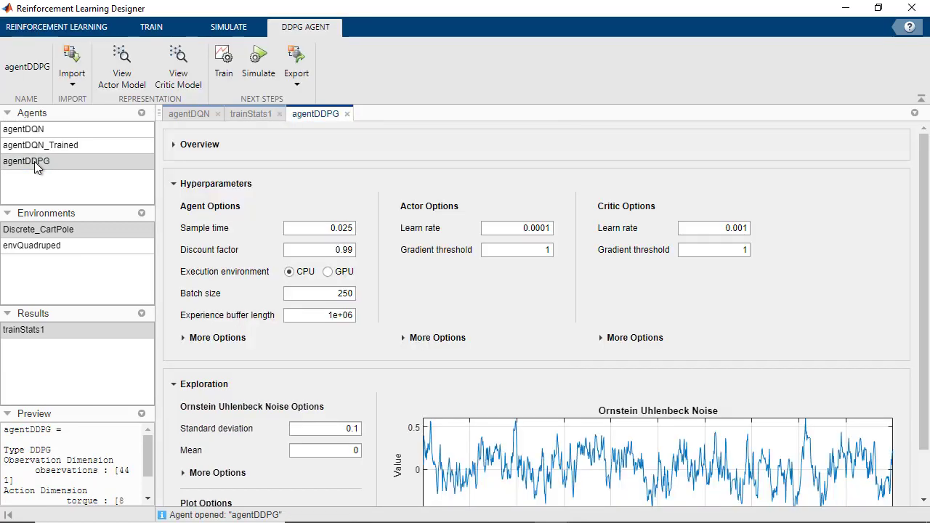
left_click(175, 145)
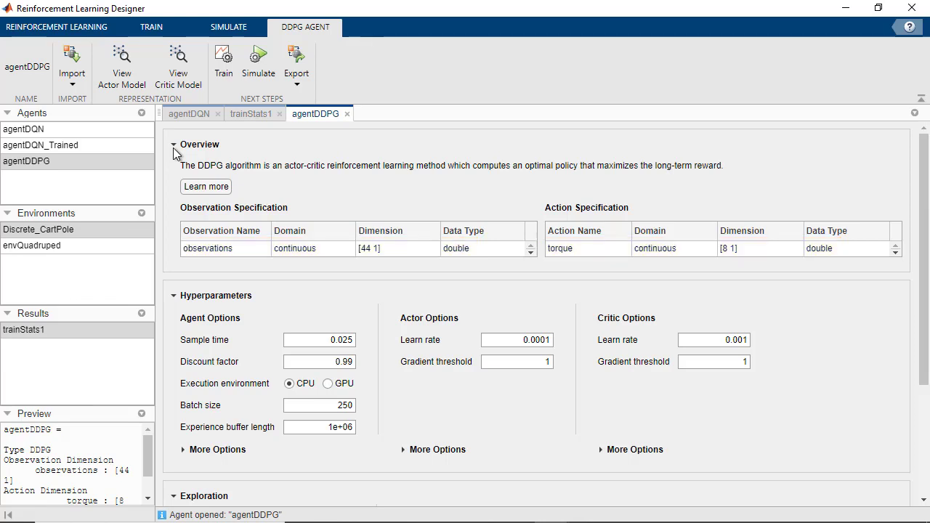
- Choose envQuadruped as the simulation environment and agentDDPG as the agent
left_click(231, 27)
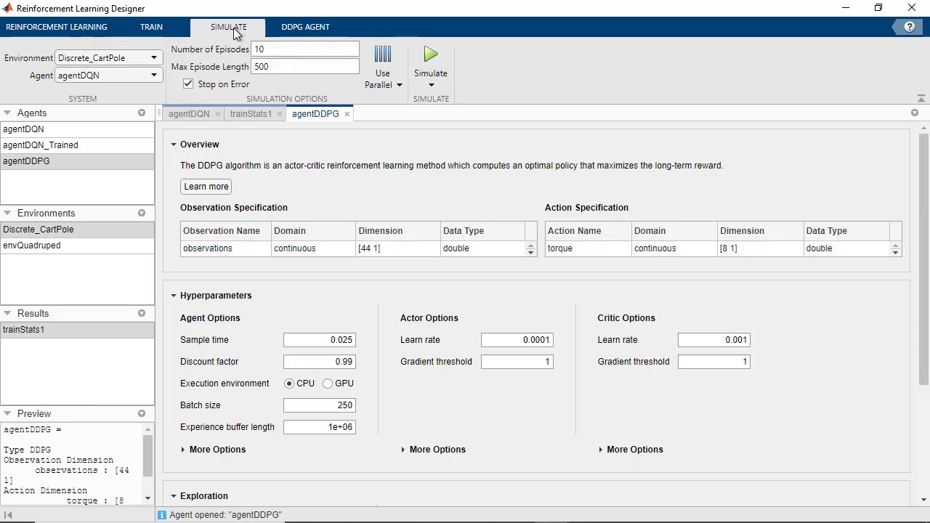
left_click(142, 57)
left_click(116, 90)
left_click(121, 74)
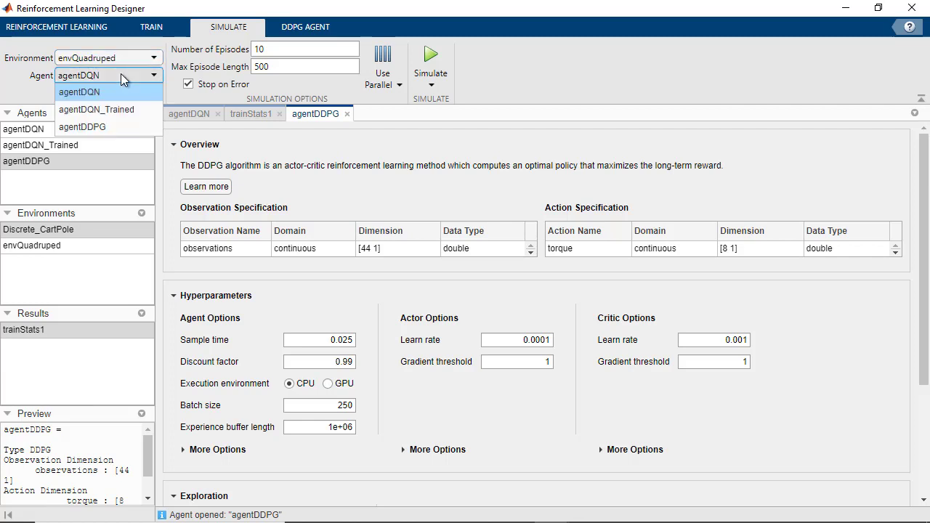
left_click(109, 125)
- Set simulation to 3 episodes with a maximum episode length of 400
double_click(261, 49)
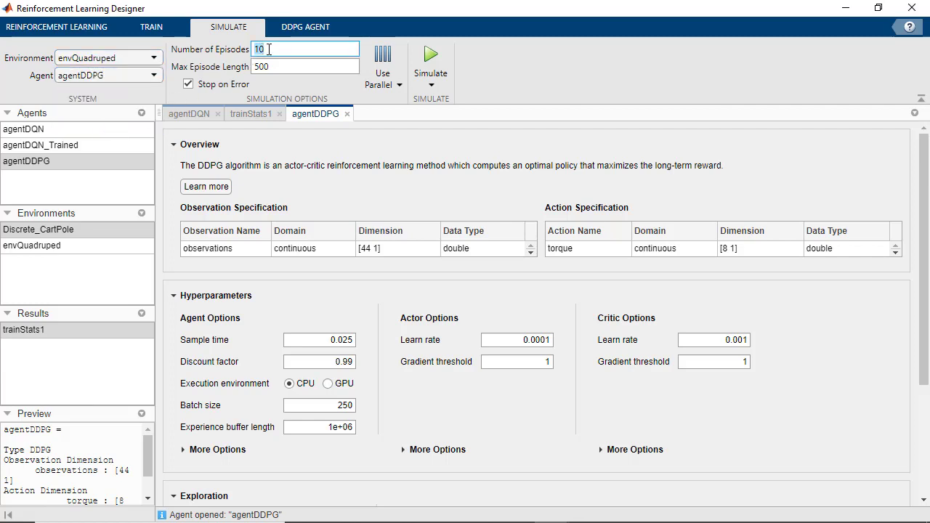
type("3")
double_click(273, 67)
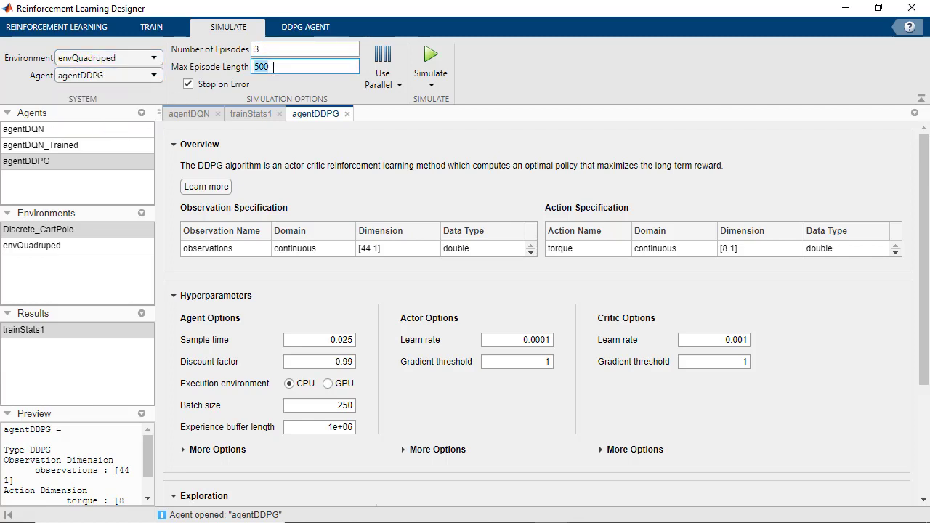
type("400")
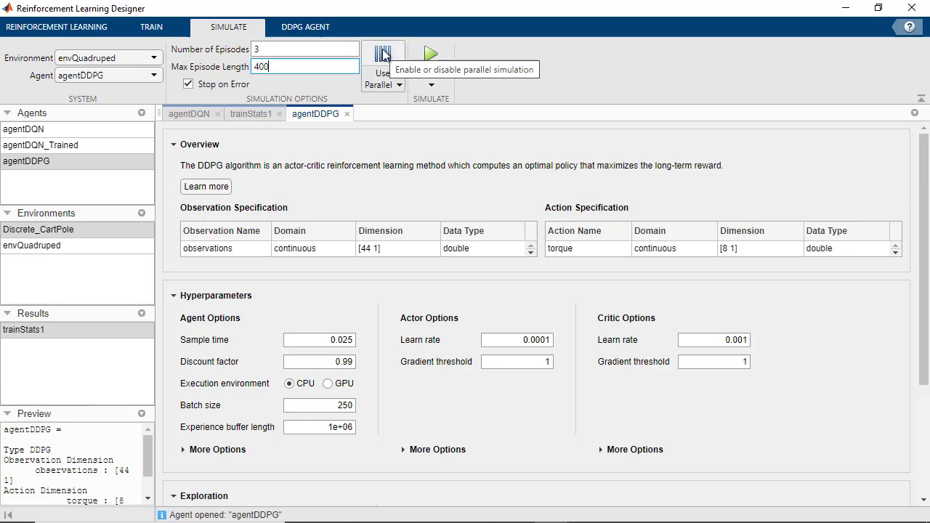
- Simulate agentDDPG on envQuadruped, then hide Mechanics Explorer to see three rewards near 255
left_click(423, 52)
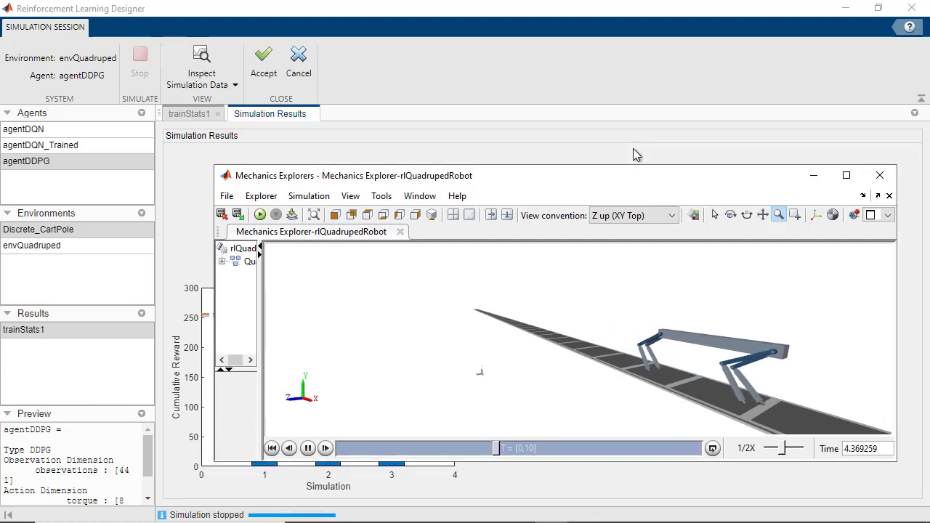
left_click(813, 175)
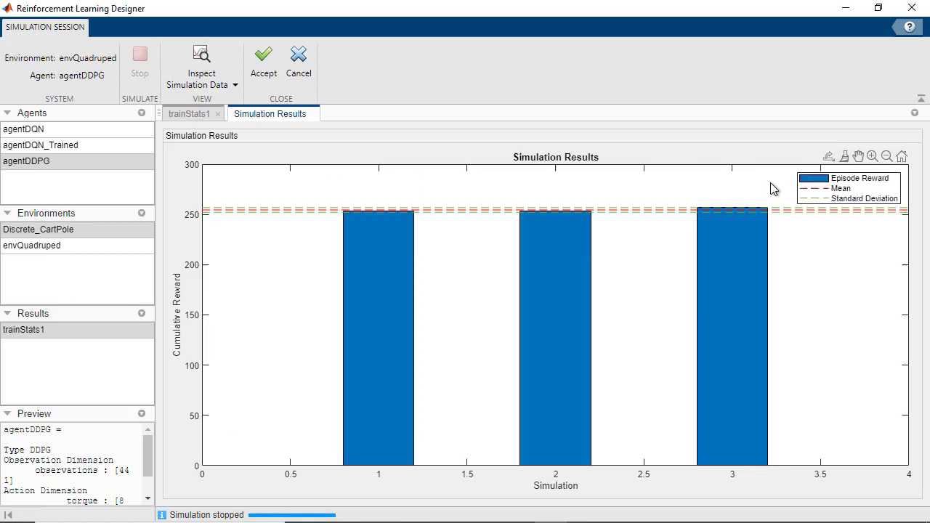
mouse_move(653, 305)
left_click(207, 64)
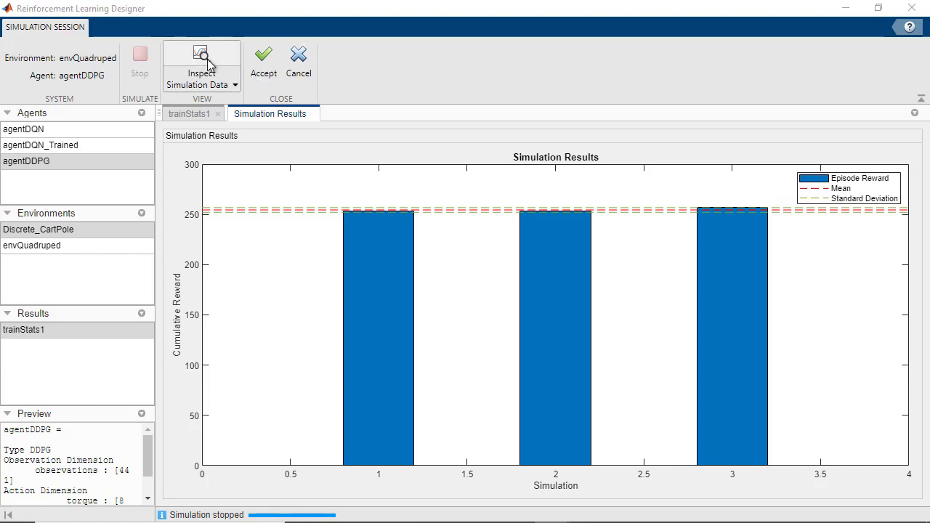
left_click(148, 150)
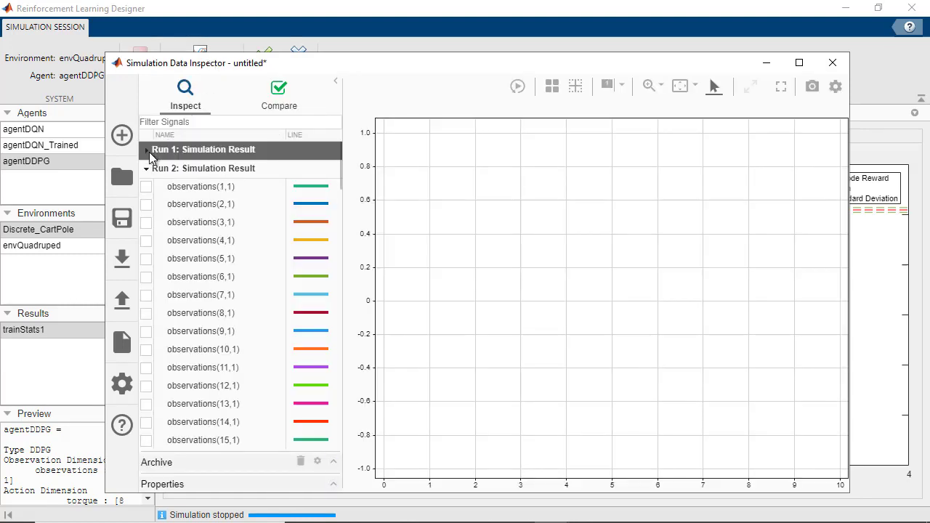
left_click(147, 168)
scroll(300, 218, "down", 6)
scroll(299, 256, "down", 7)
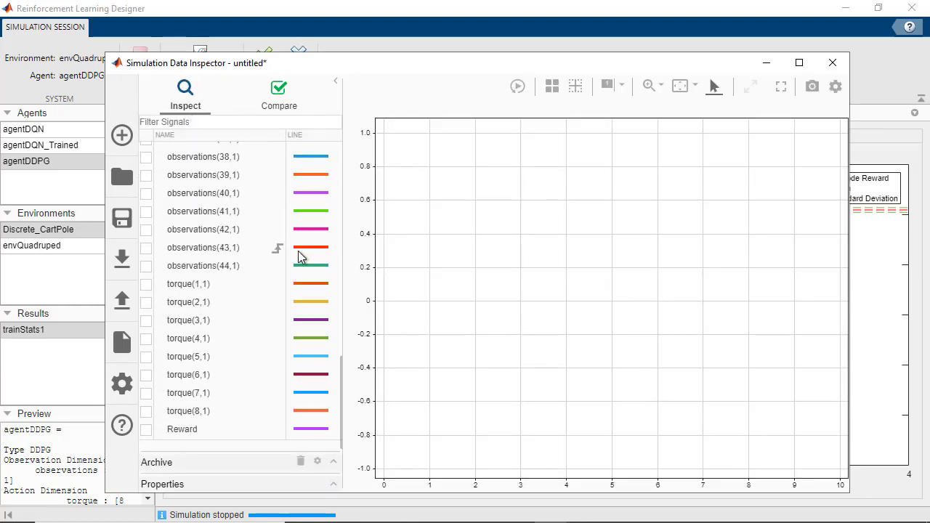
left_click(146, 429)
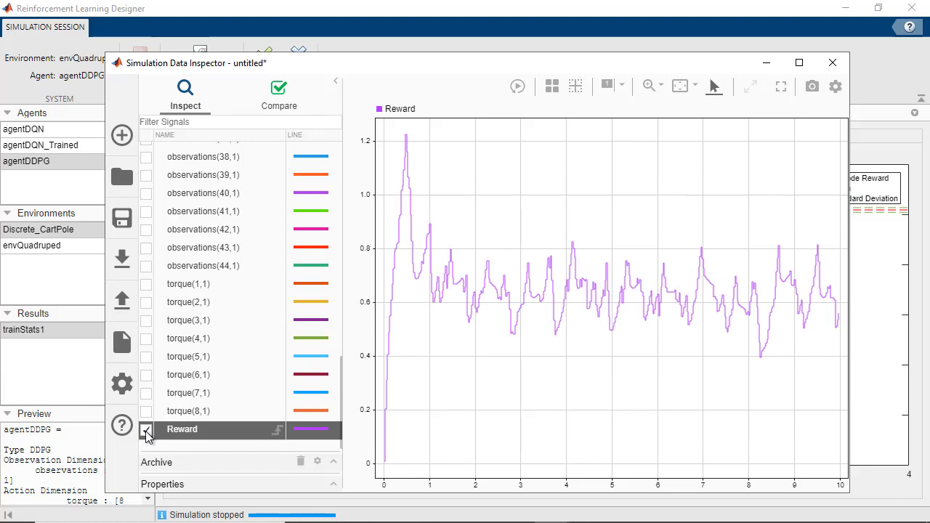
left_click(146, 429)
left_click(146, 393)
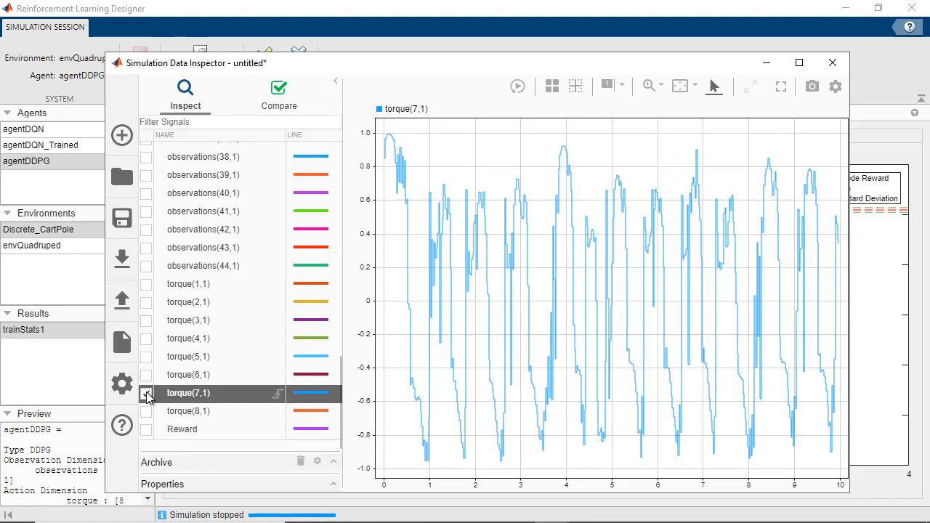
left_click(146, 393)
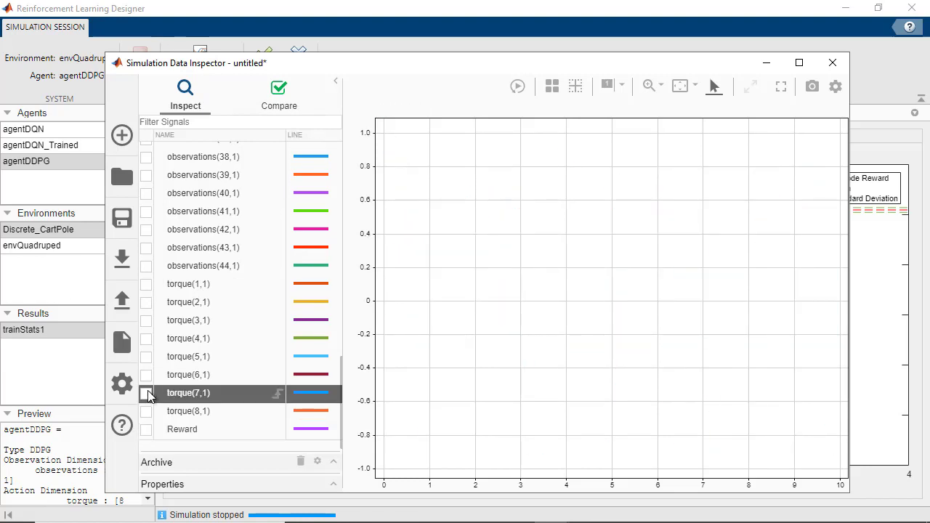
left_click(832, 62)
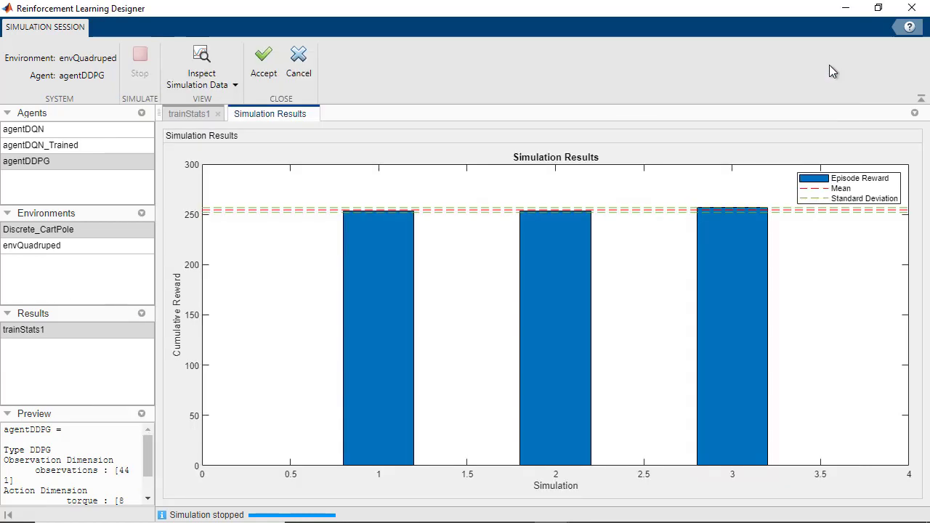
- Accept the result as experience1, then review agentDDPG's export options on both tabs
left_click(266, 69)
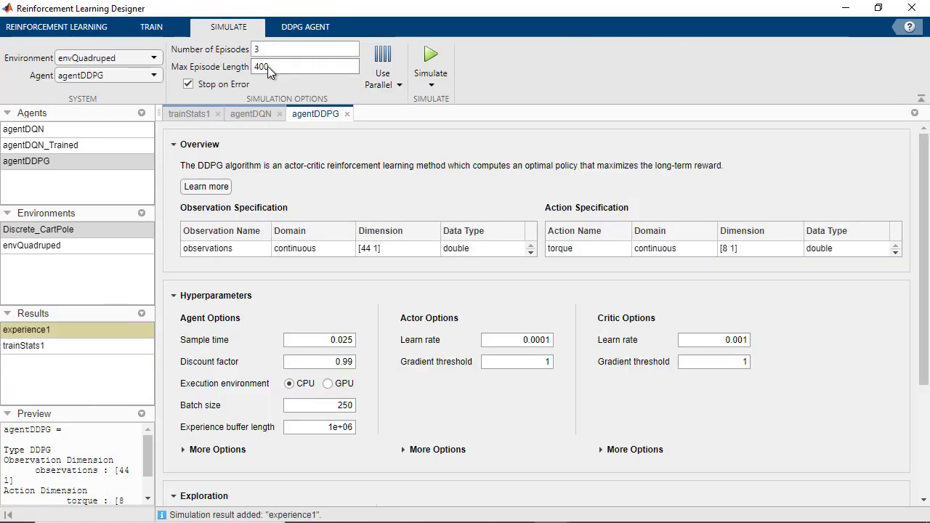
left_click(80, 31)
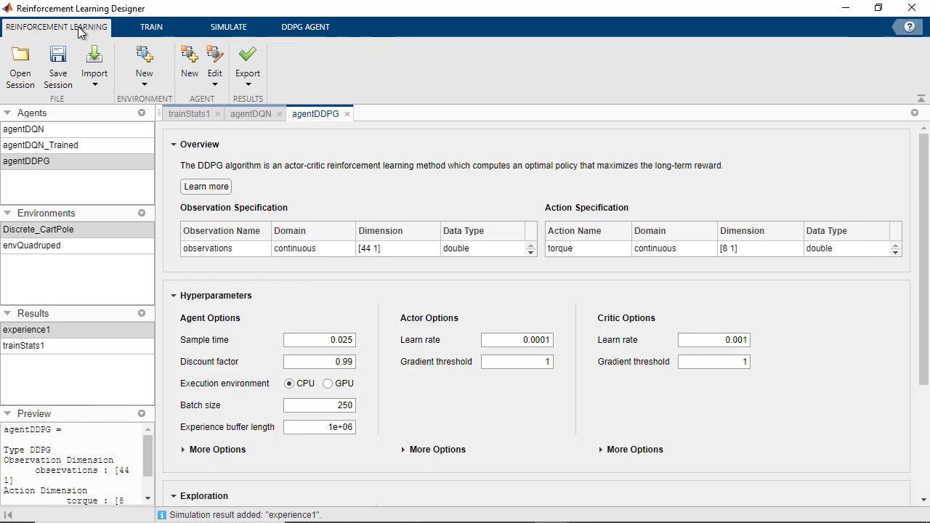
left_click(248, 87)
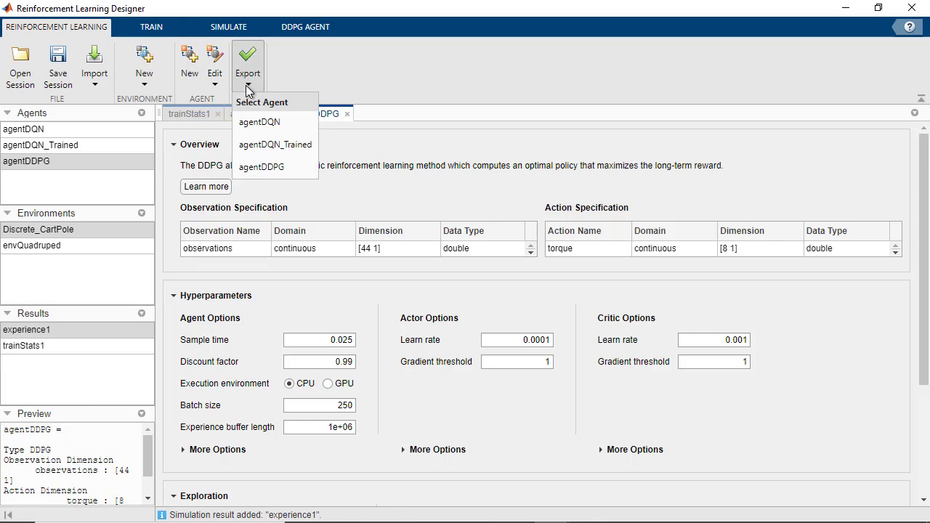
left_click(261, 167)
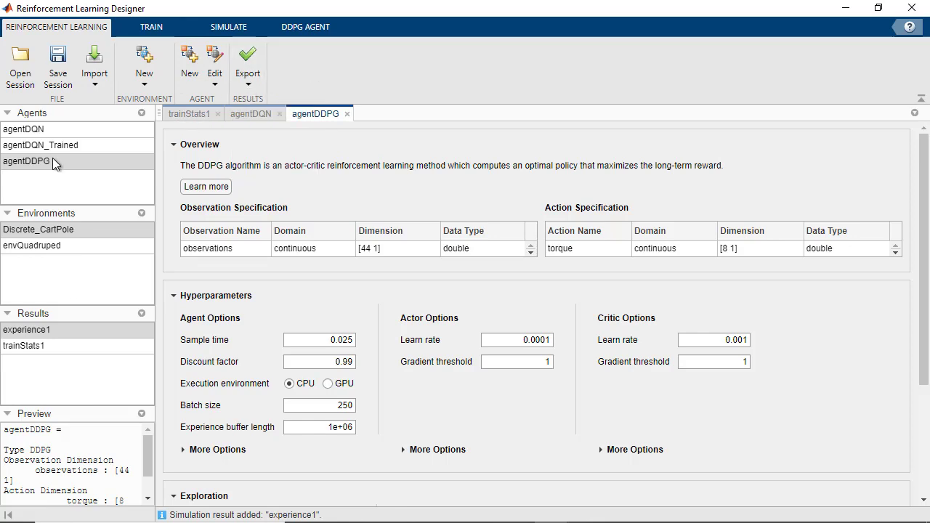
left_click(305, 26)
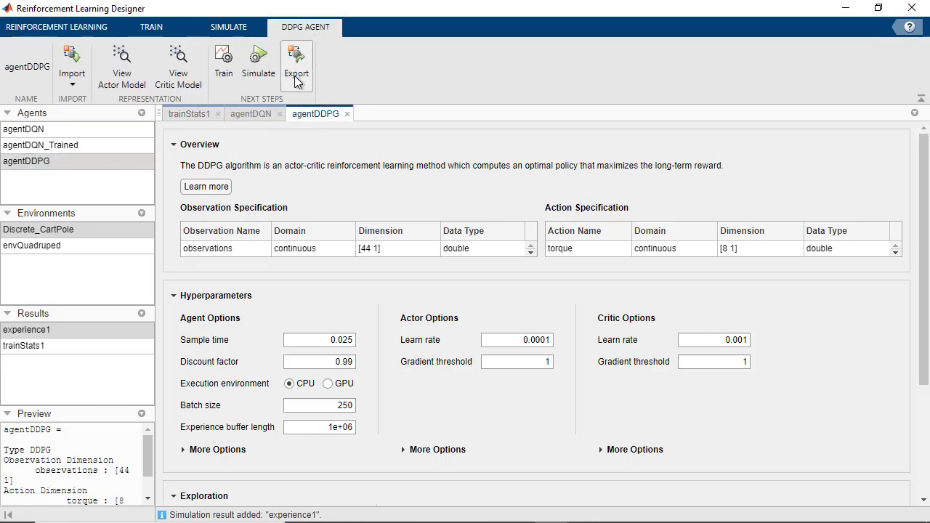
left_click(296, 84)
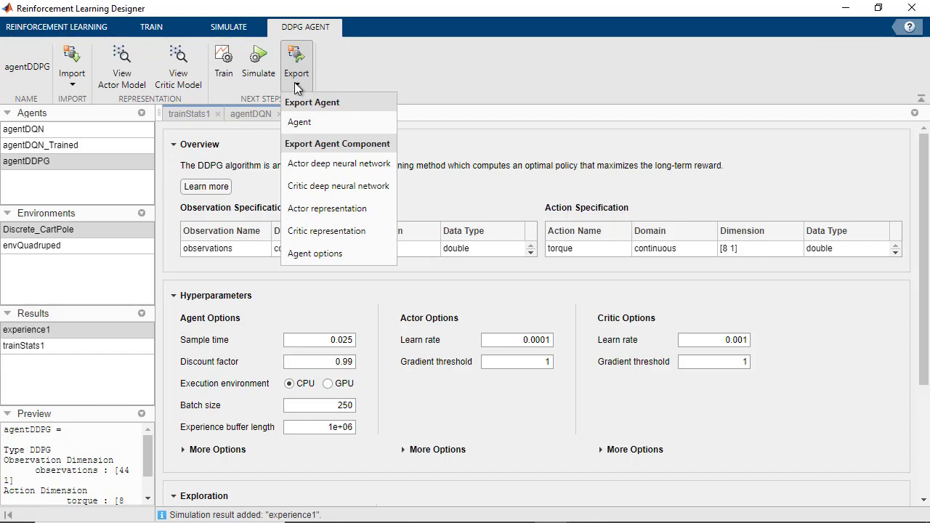
- Close agentDDPG's export choices and return to the Reinforcement Learning session commands
left_click(296, 86)
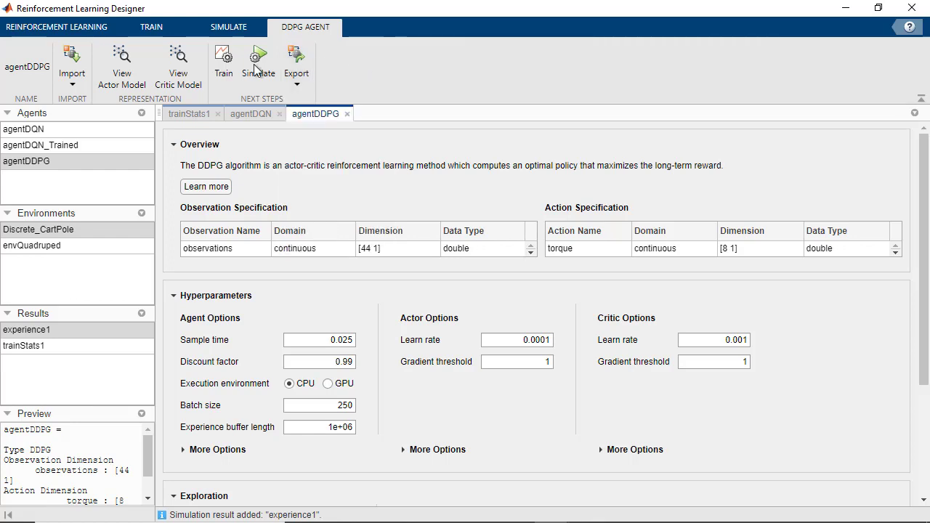
left_click(73, 27)
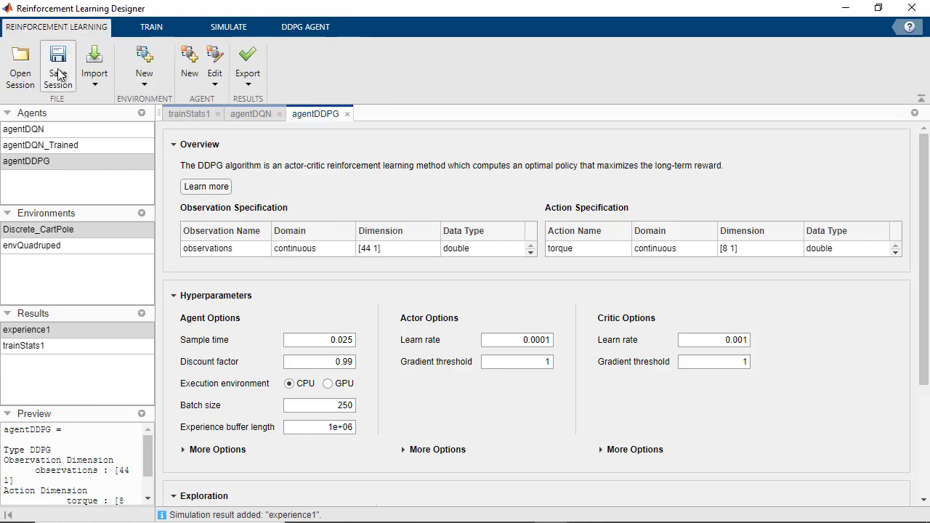